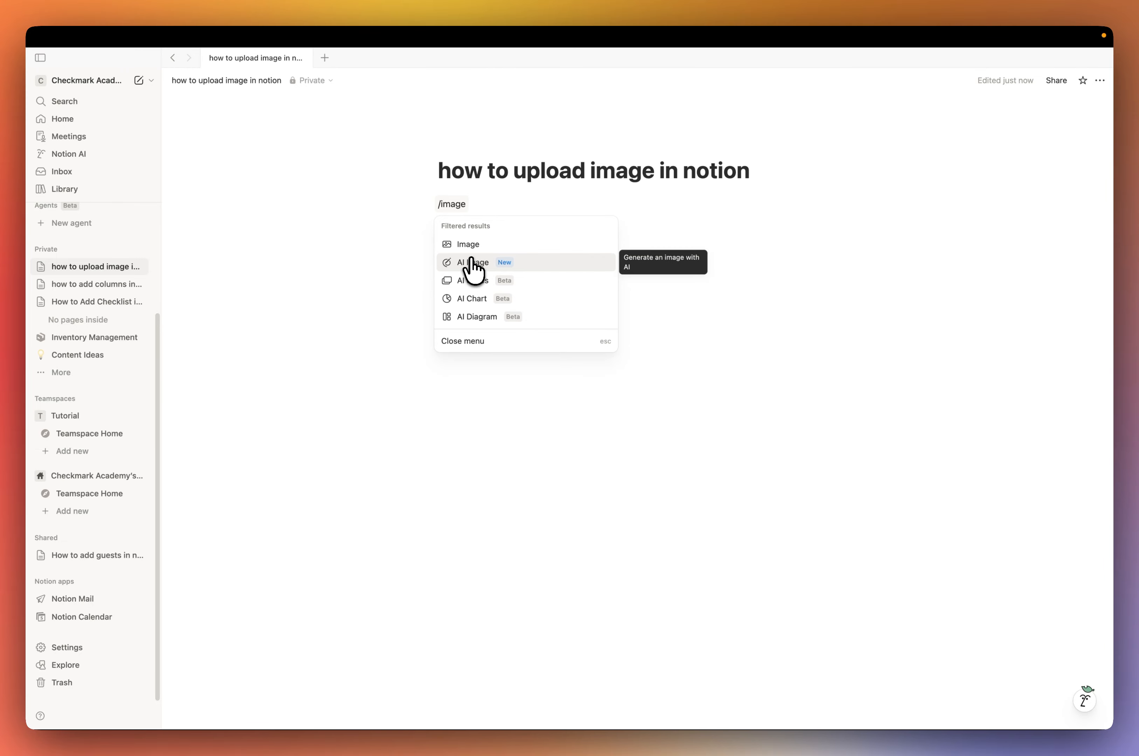
# Insert an image block with pexels-rok-romih-1746122-3848158.jpg uploaded from Downloads and shrink it to about a quarter of the page content width.
pyautogui.click(470, 247)
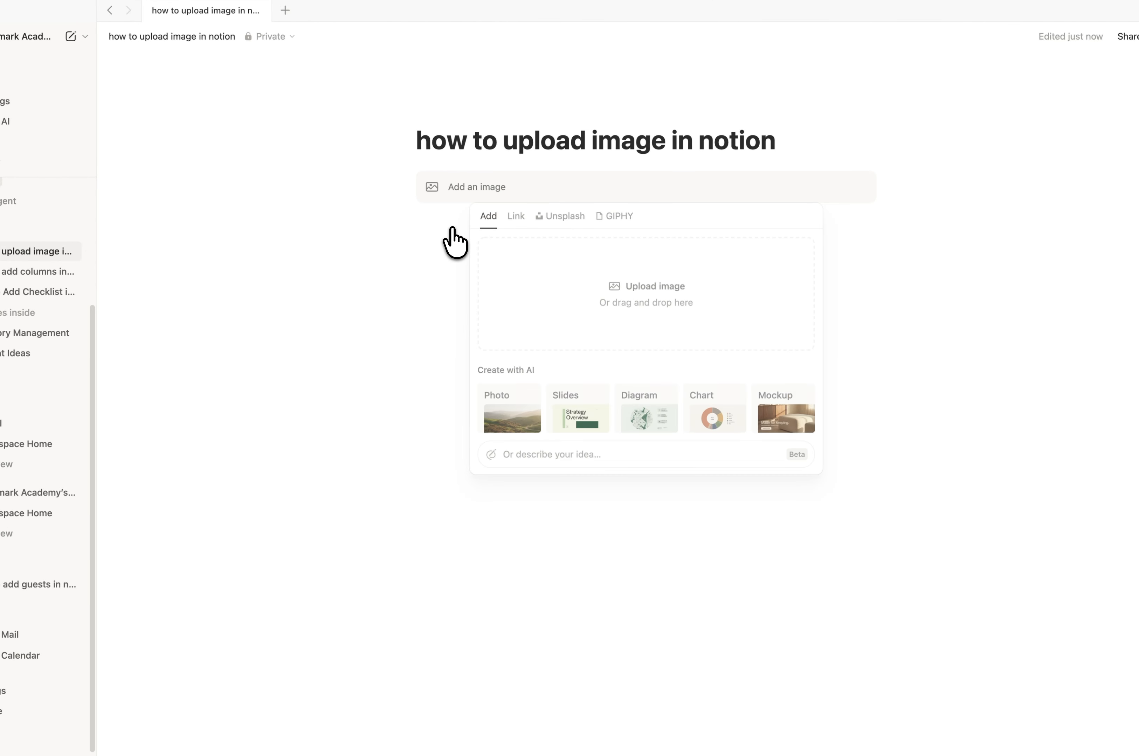
pyautogui.click(607, 289)
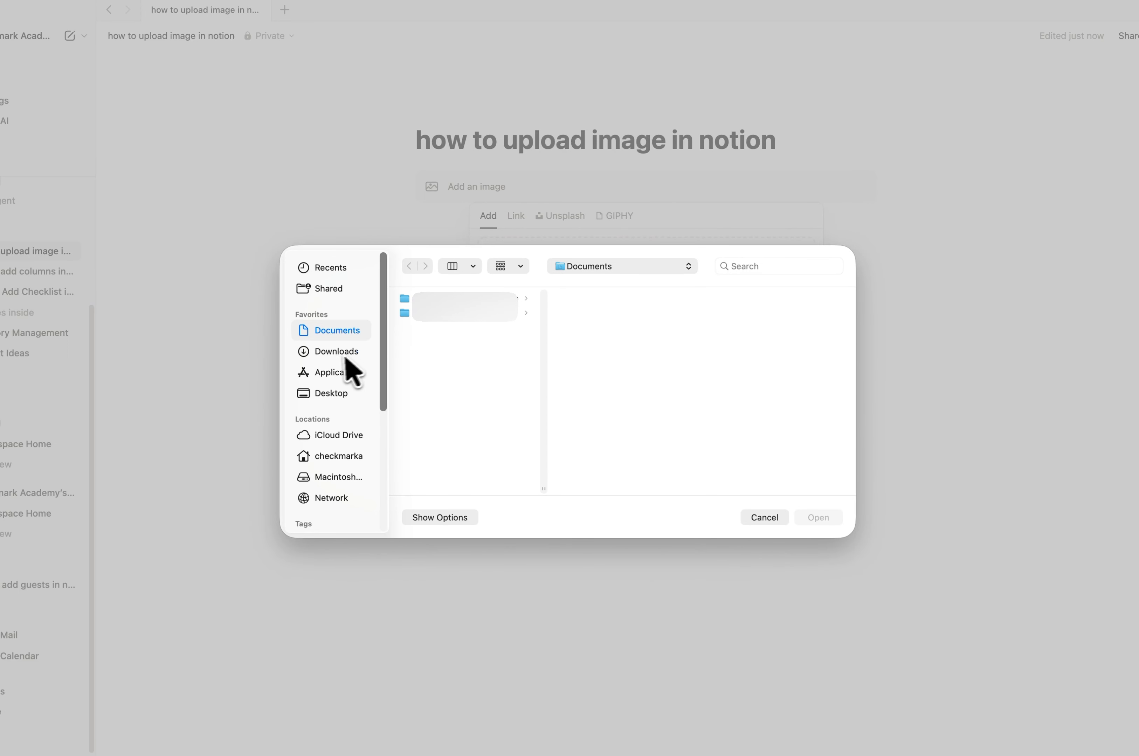
pyautogui.click(334, 359)
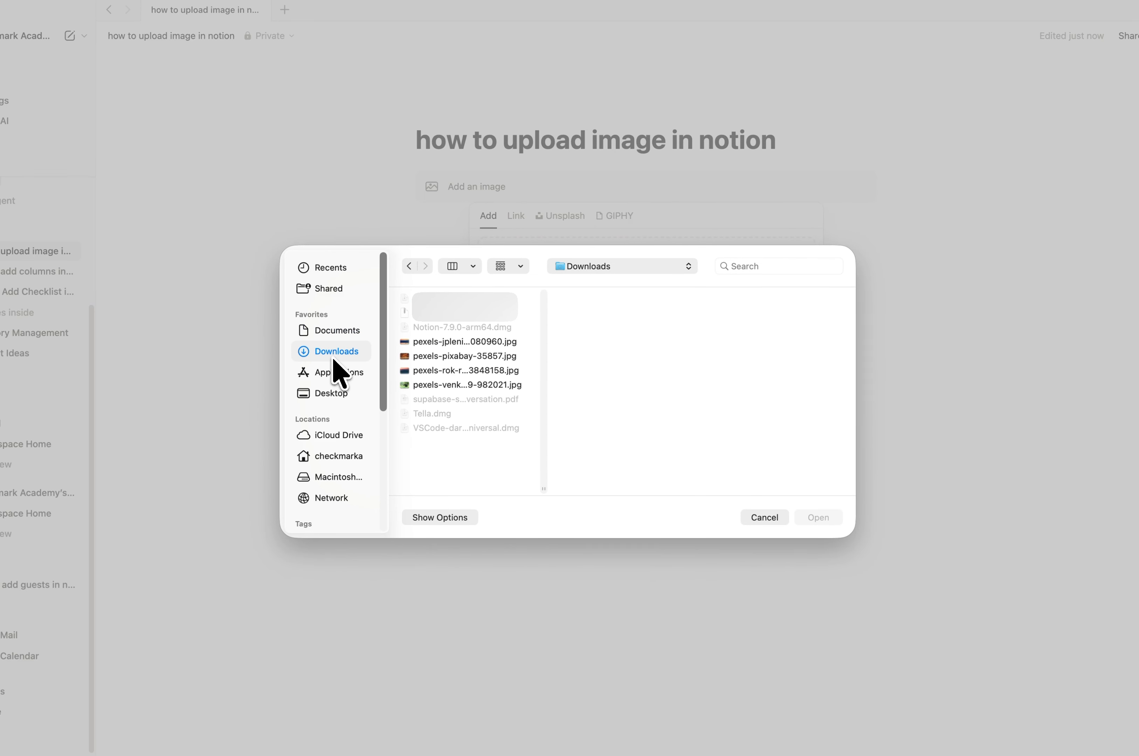
pyautogui.click(436, 371)
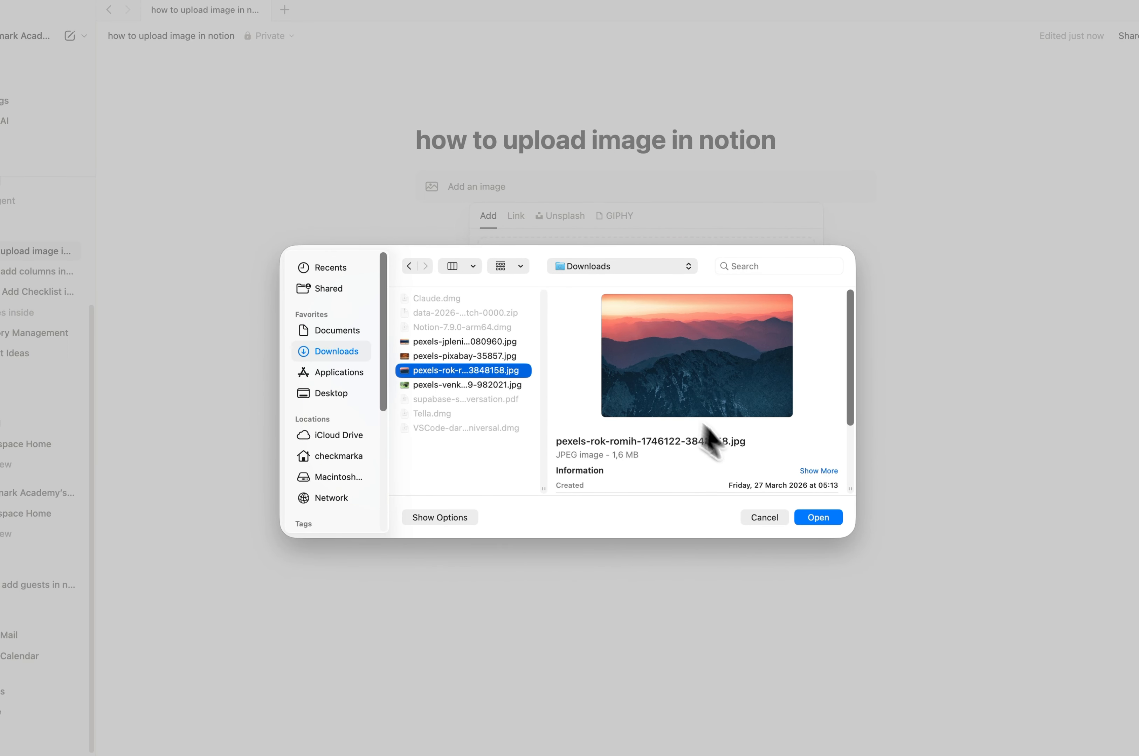
pyautogui.click(817, 518)
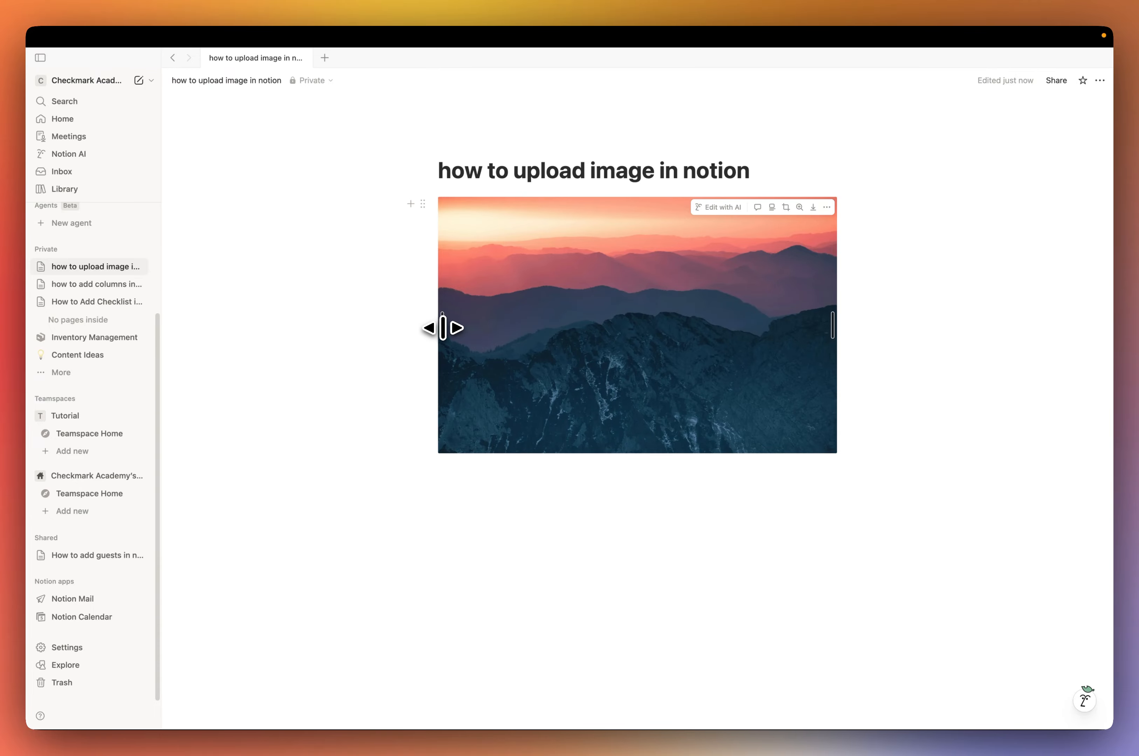
pyautogui.moveTo(443, 327); pyautogui.dragTo(584, 281)
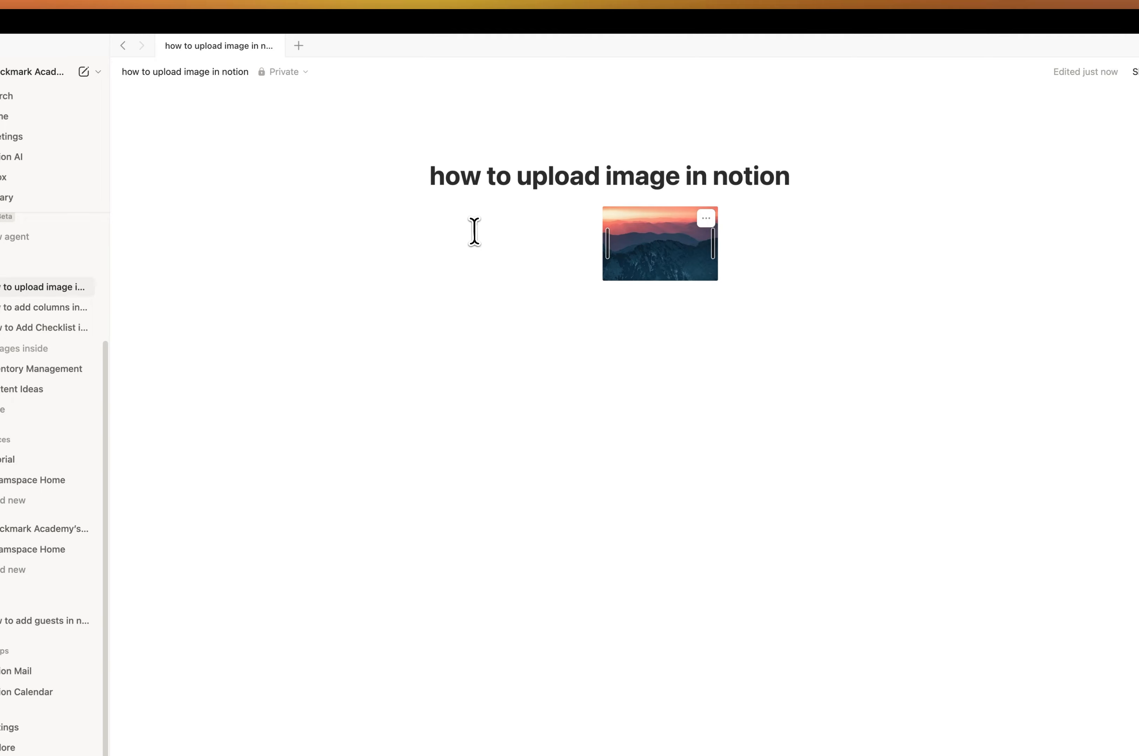
# Add pexels-venkat-ragavan-363659-982021.jpg from Downloads as an image block below the mountain photo and shrink it to about the same width.
pyautogui.click(476, 311)
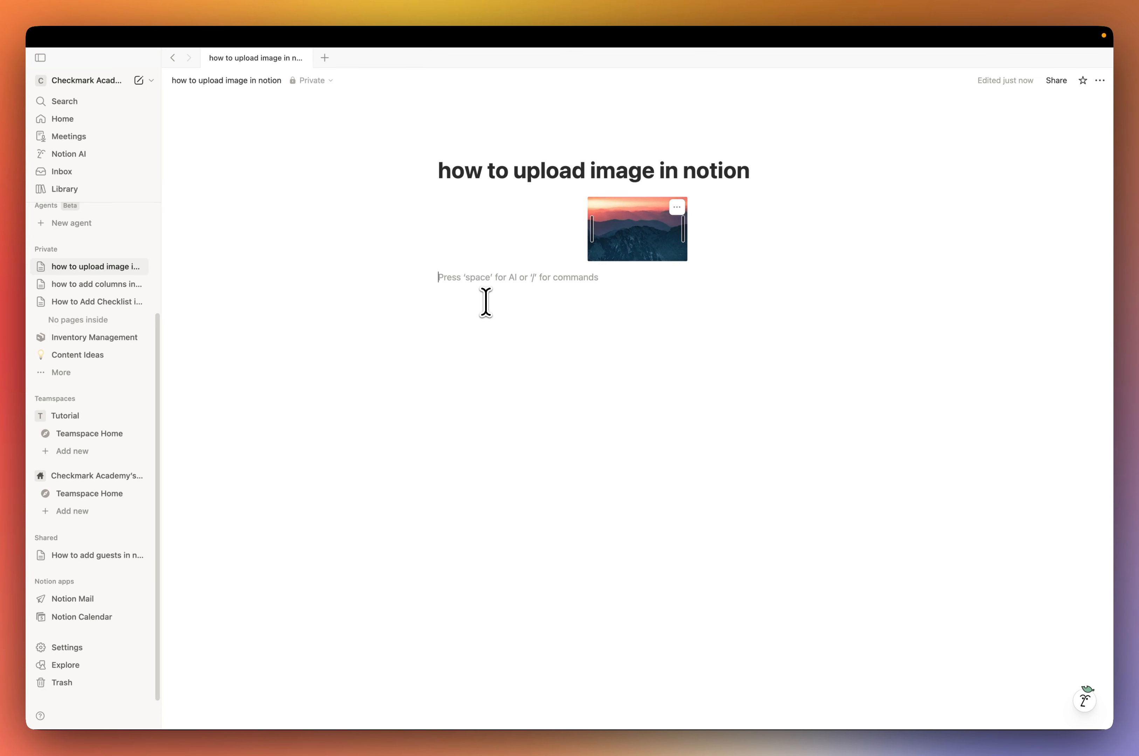
pyautogui.write('/imag')
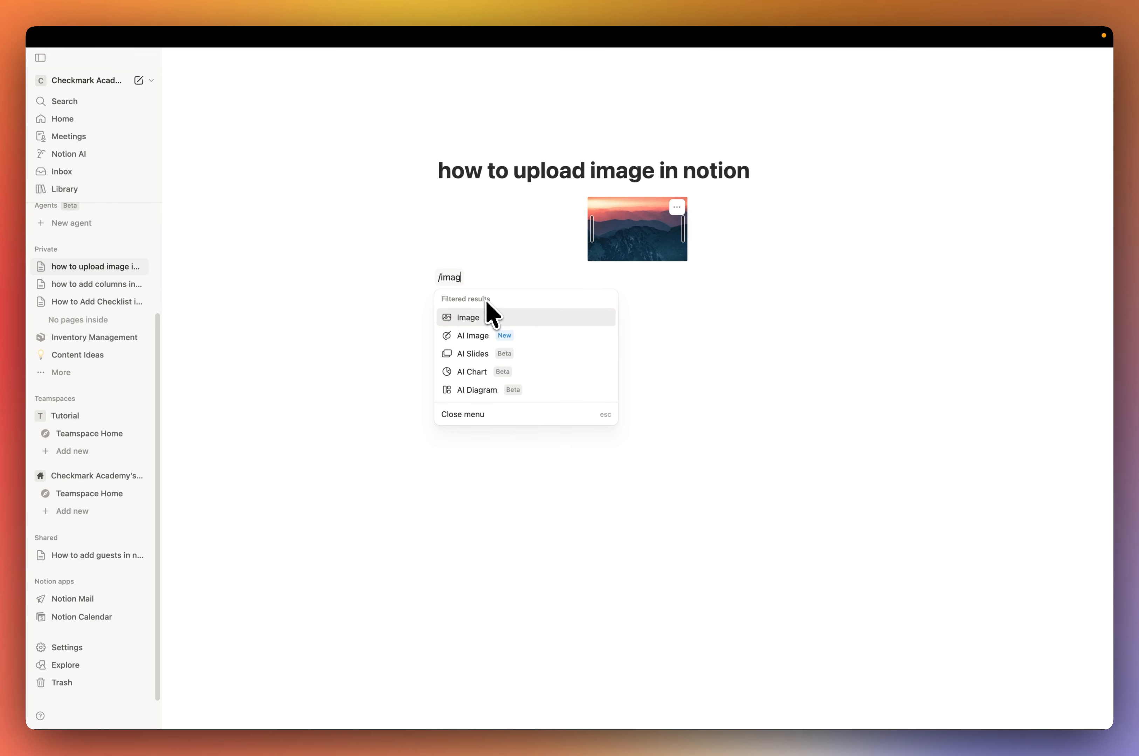
pyautogui.press('Return')
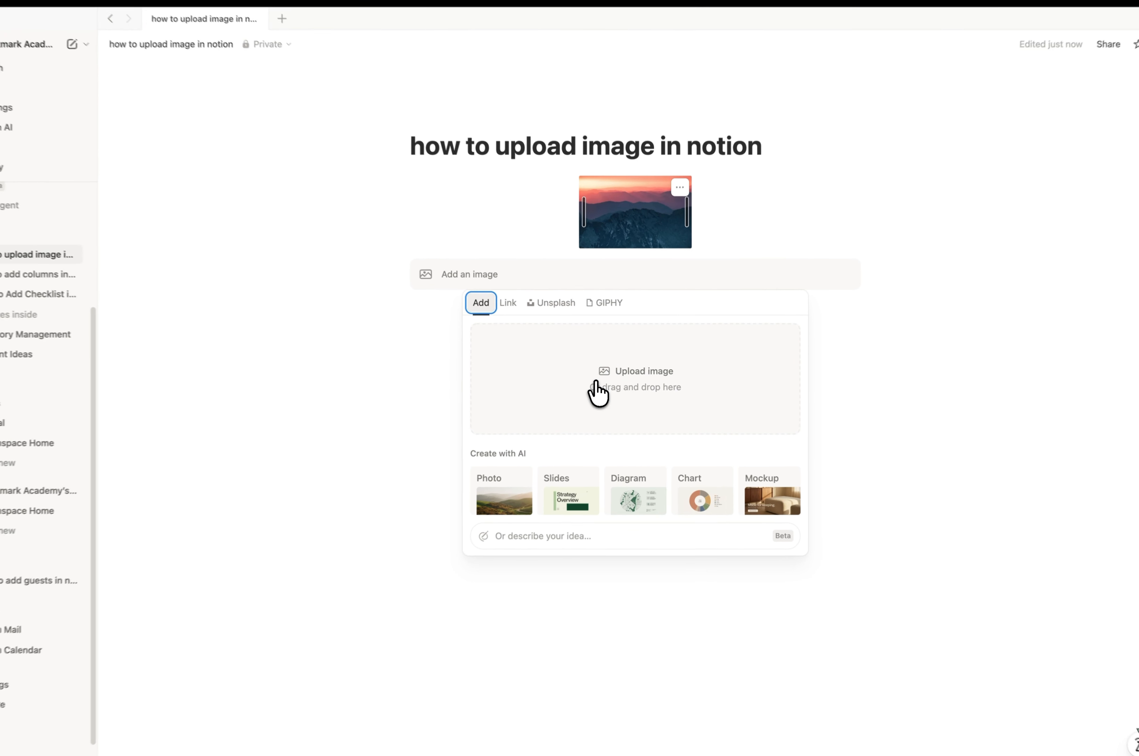
pyautogui.click(608, 387)
pyautogui.click(445, 385)
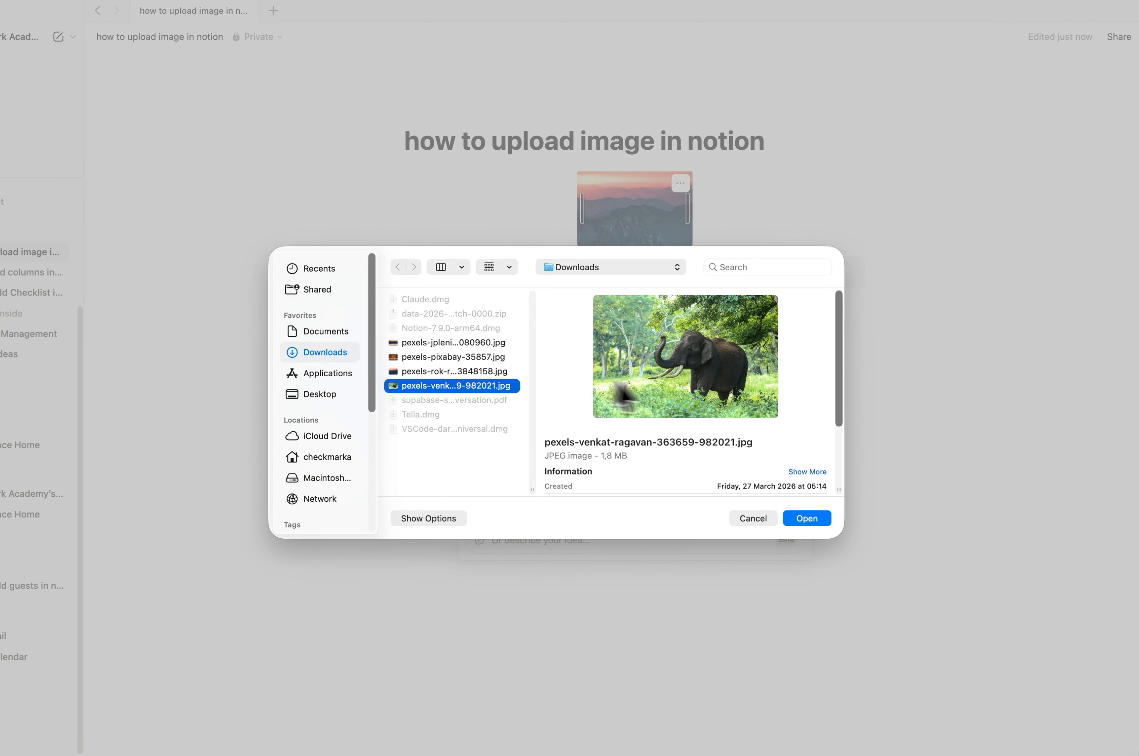
pyautogui.click(804, 519)
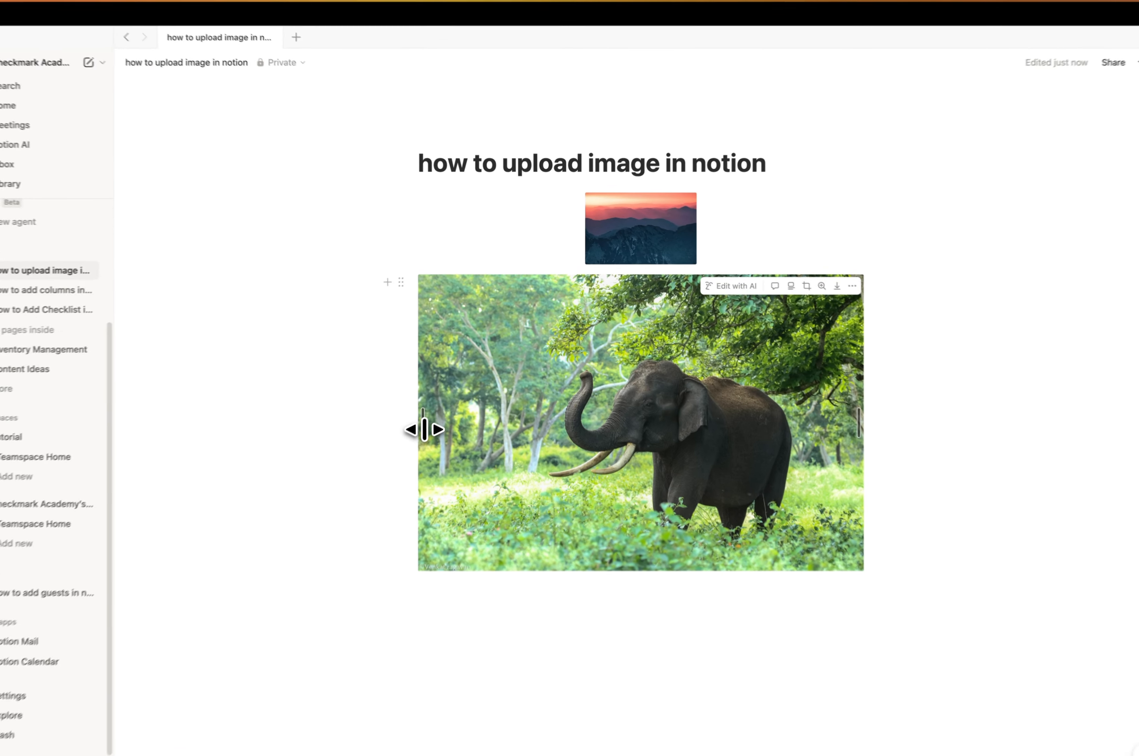
pyautogui.moveTo(424, 430); pyautogui.dragTo(587, 372)
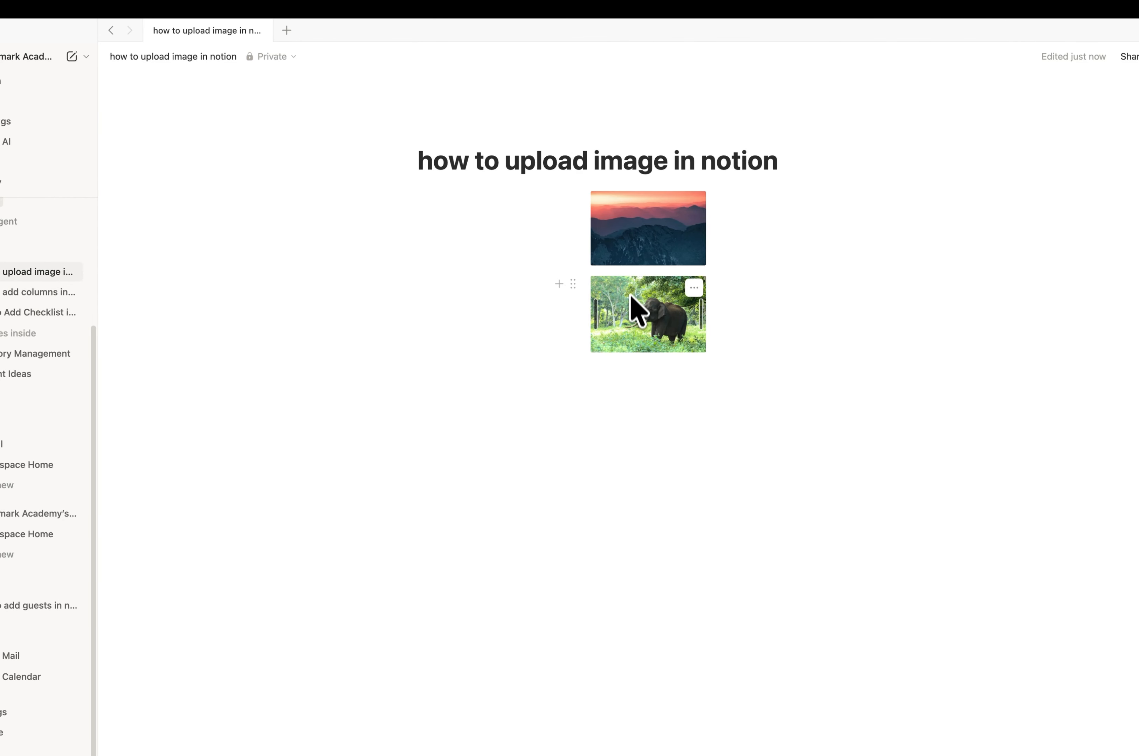
# Move the elephant photo into a column beside the mountain photo and enlarge both photos to fill their columns.
pyautogui.click(623, 304)
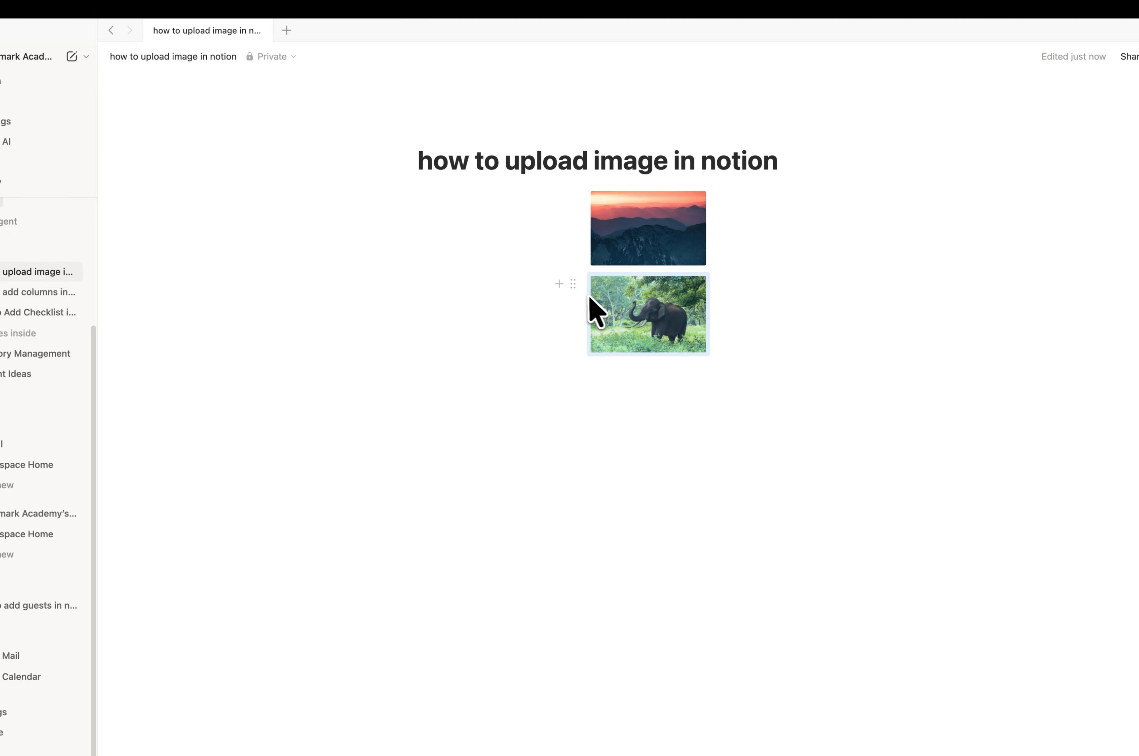
pyautogui.click(563, 338)
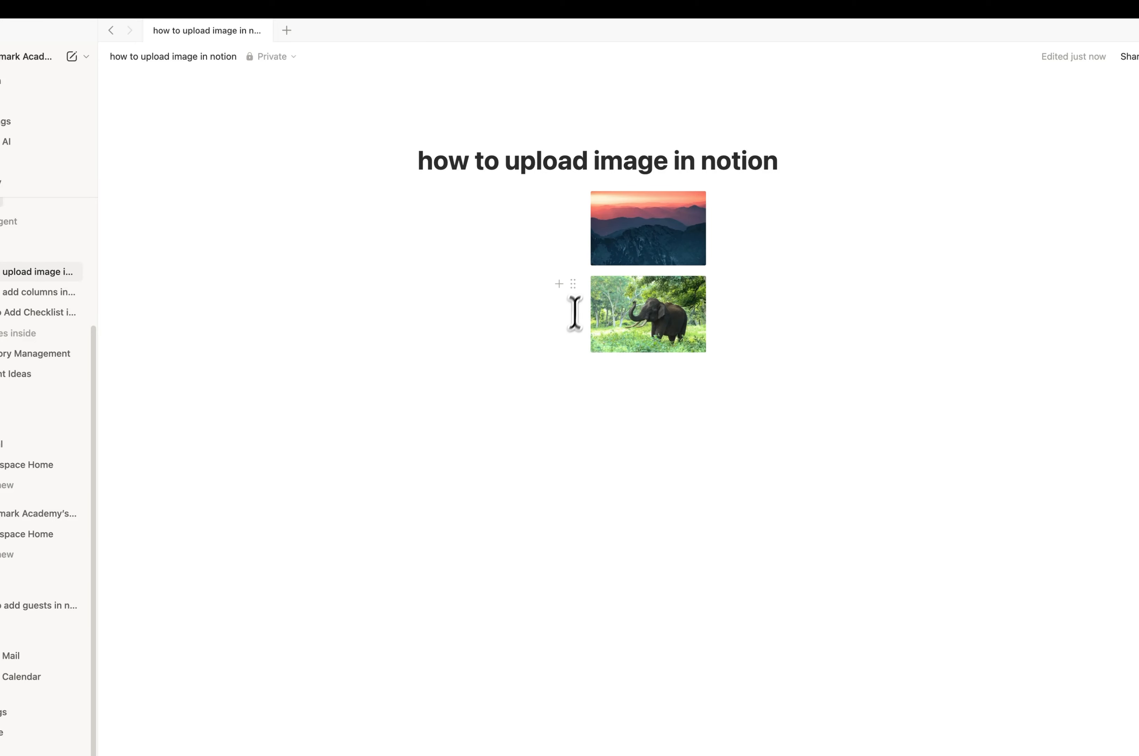
pyautogui.moveTo(574, 287); pyautogui.dragTo(717, 209)
pyautogui.click(682, 324)
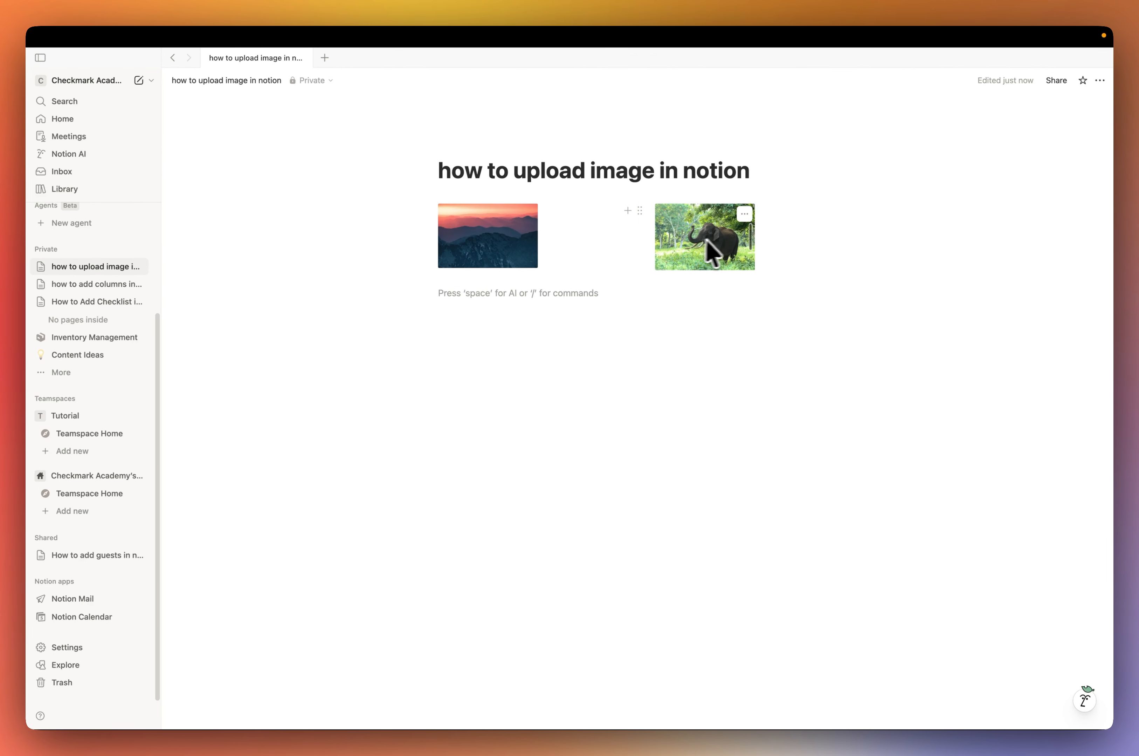
pyautogui.moveTo(533, 246); pyautogui.dragTo(604, 289)
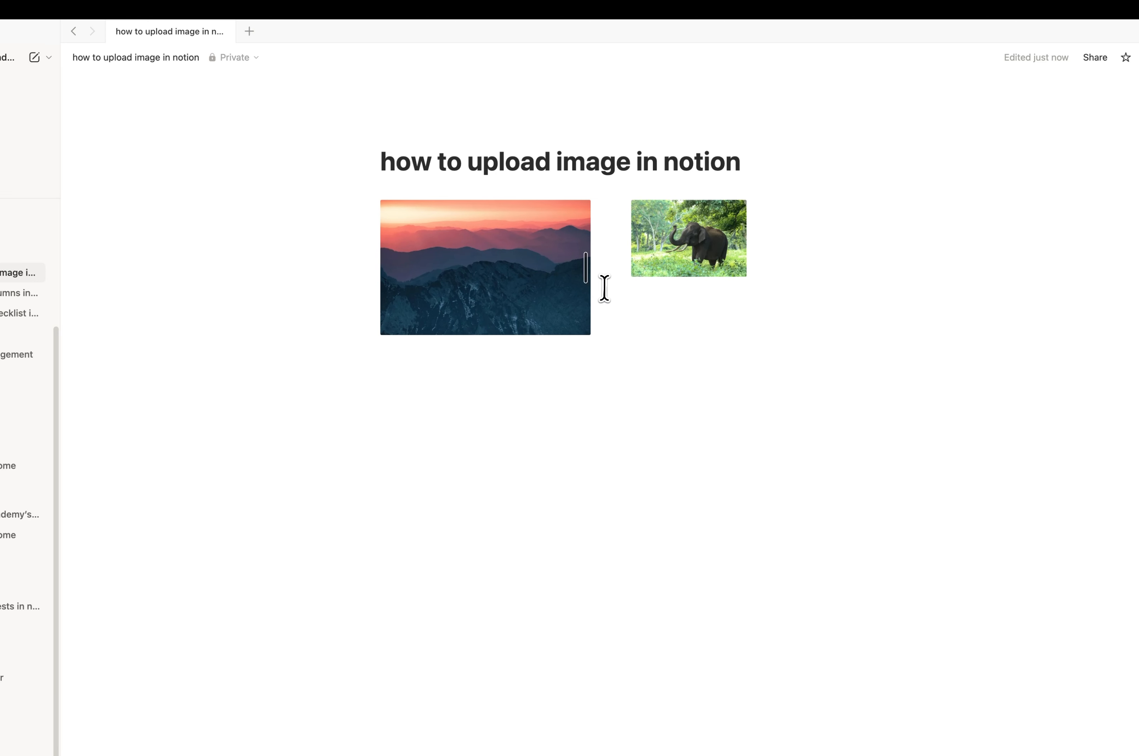
pyautogui.moveTo(742, 240); pyautogui.dragTo(859, 256)
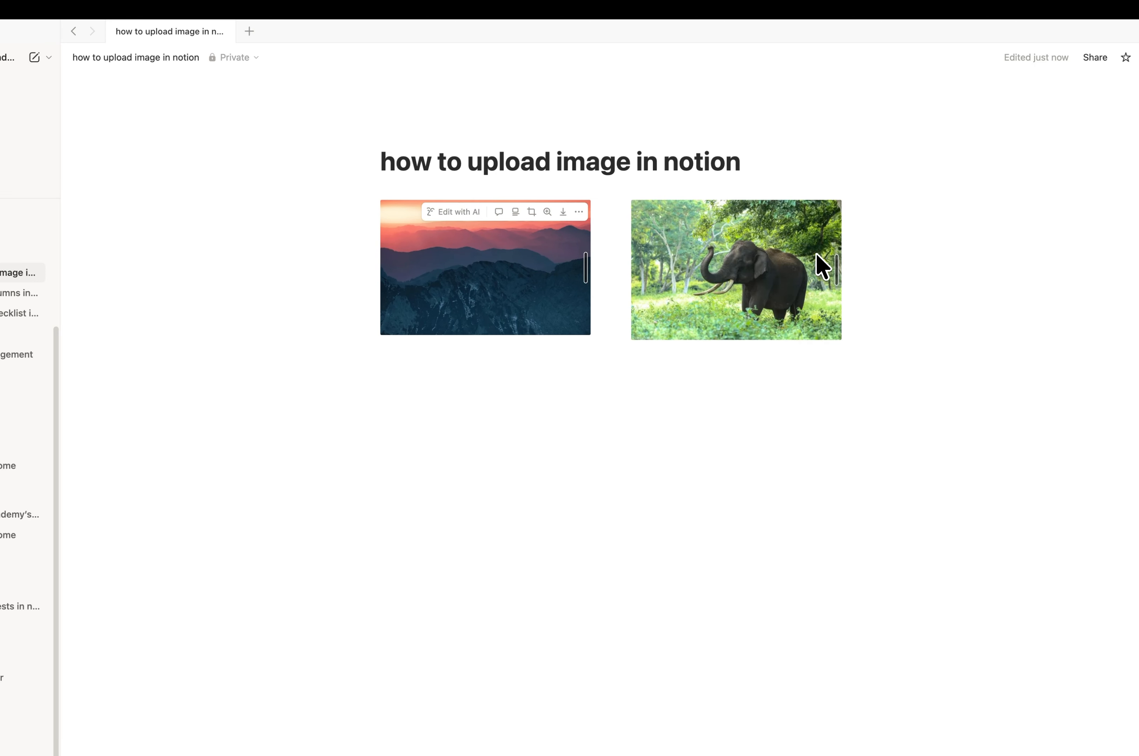
# Generate an AI image below the photos with the prompt "generate clean, labeled diagram with simple shapes clear arrows and minimal text".
pyautogui.click(748, 384)
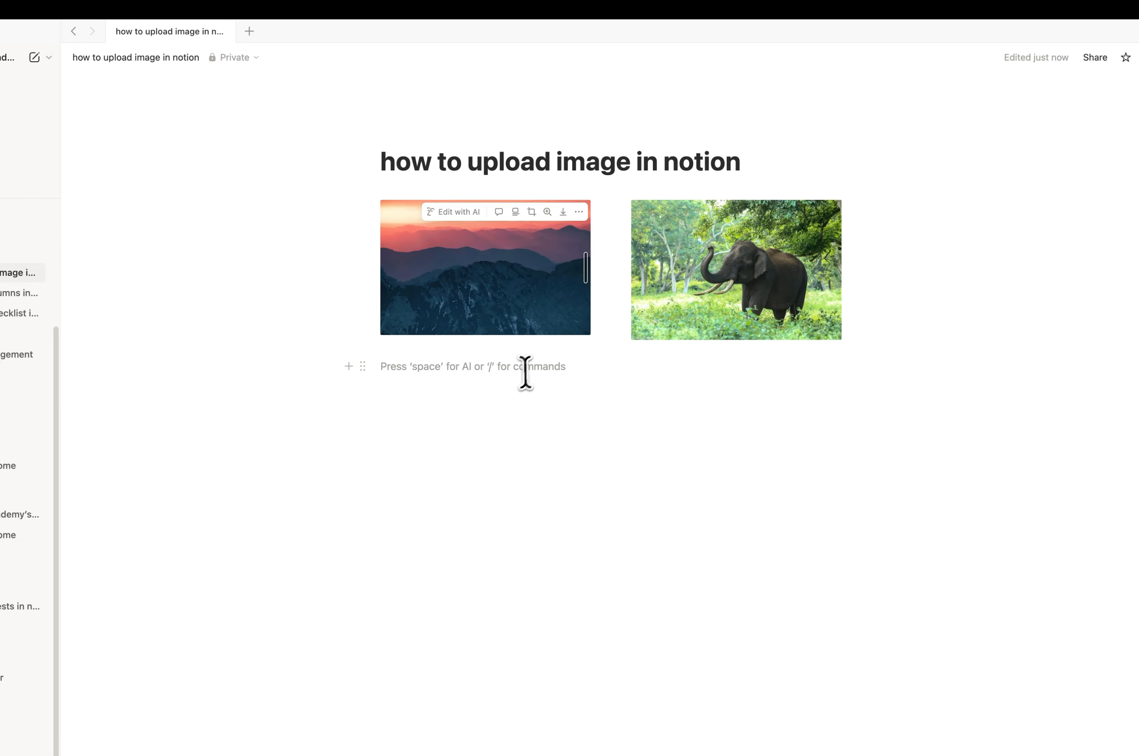
pyautogui.write('/ima')
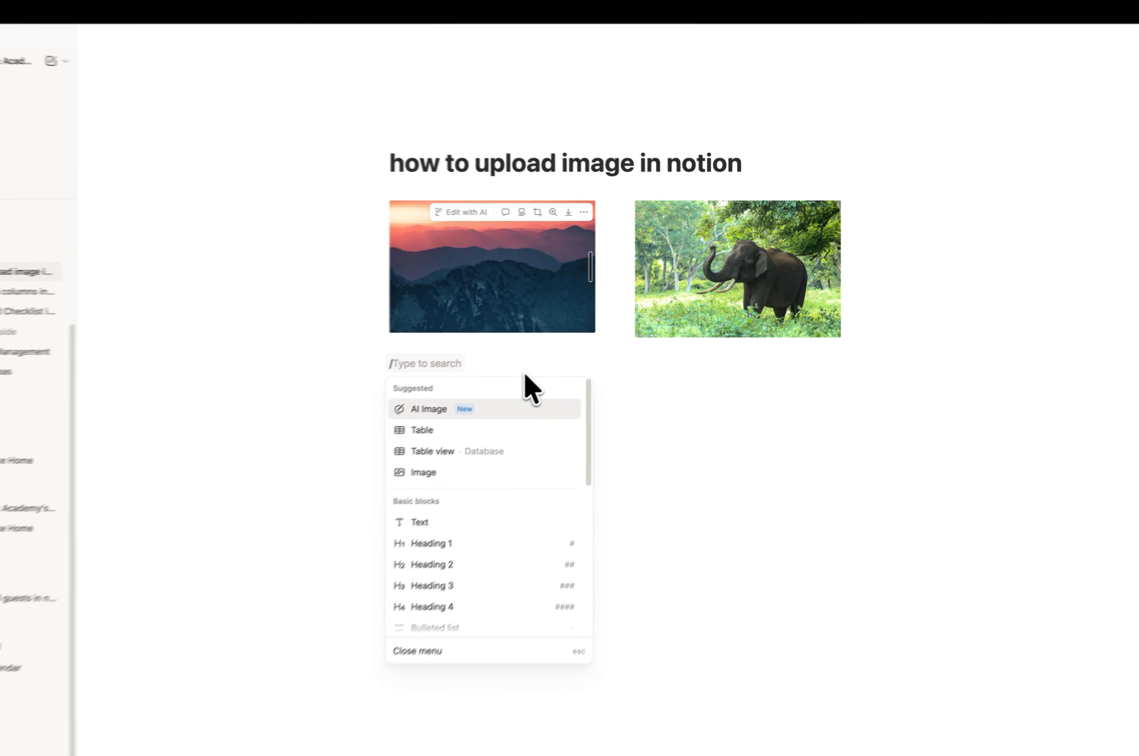
pyautogui.write('ge')
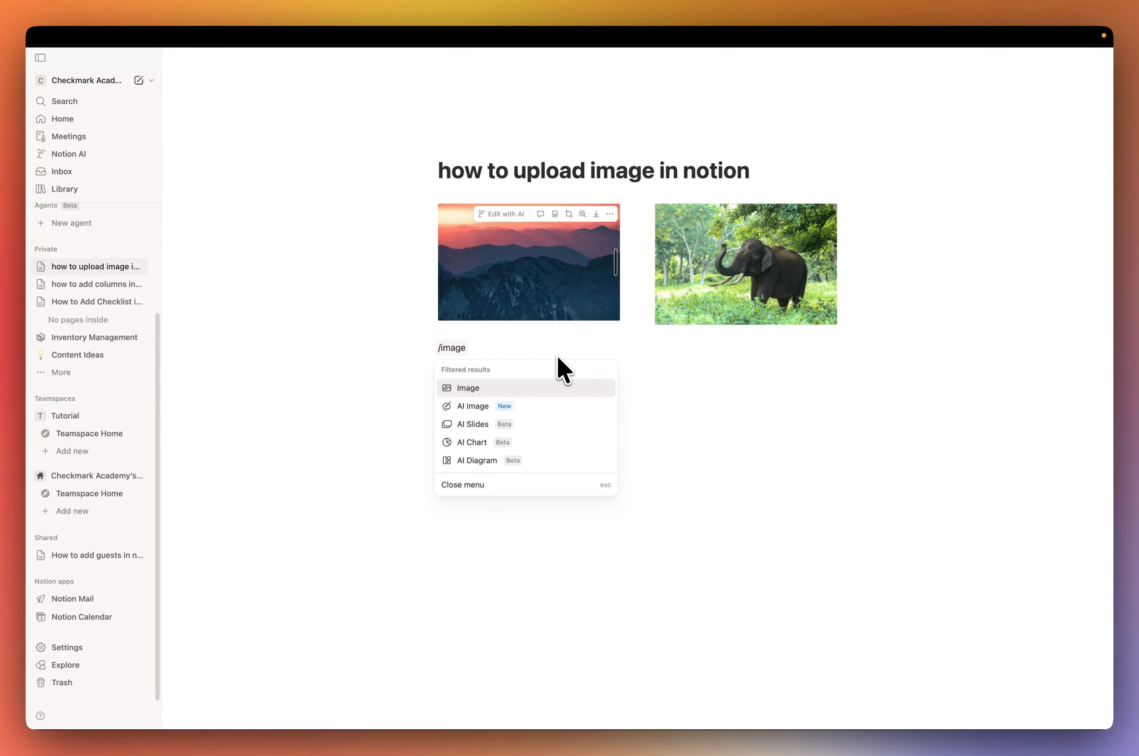
pyautogui.click(473, 406)
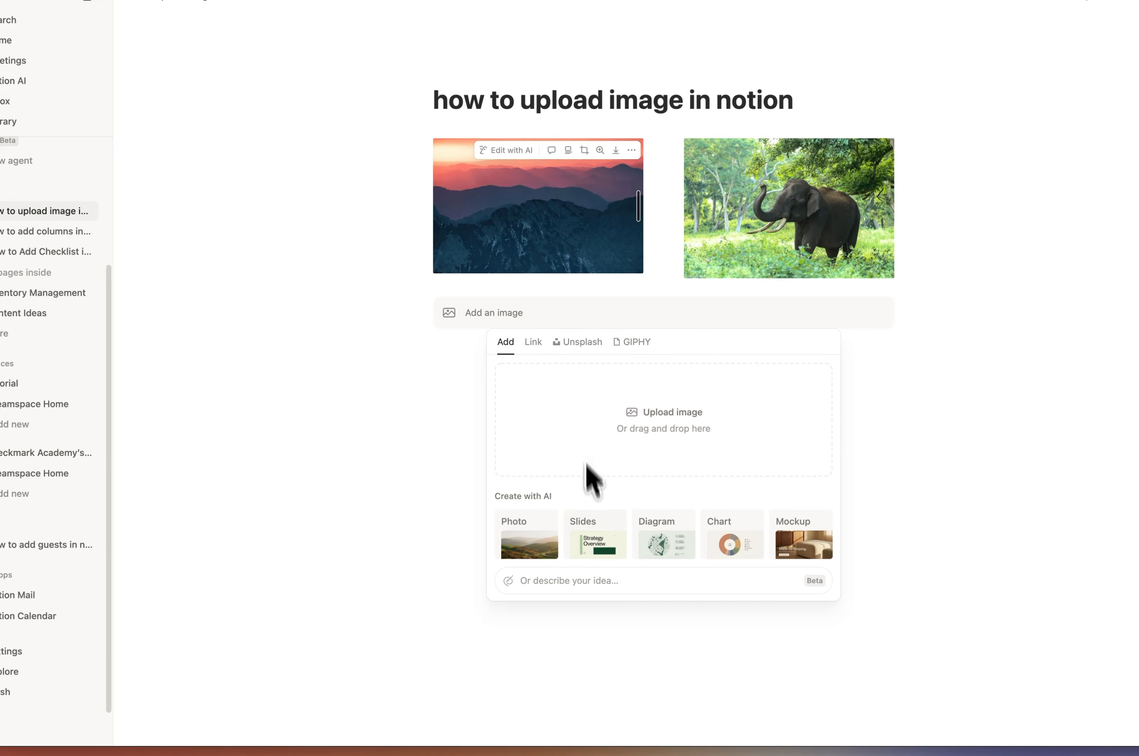
pyautogui.click(546, 582)
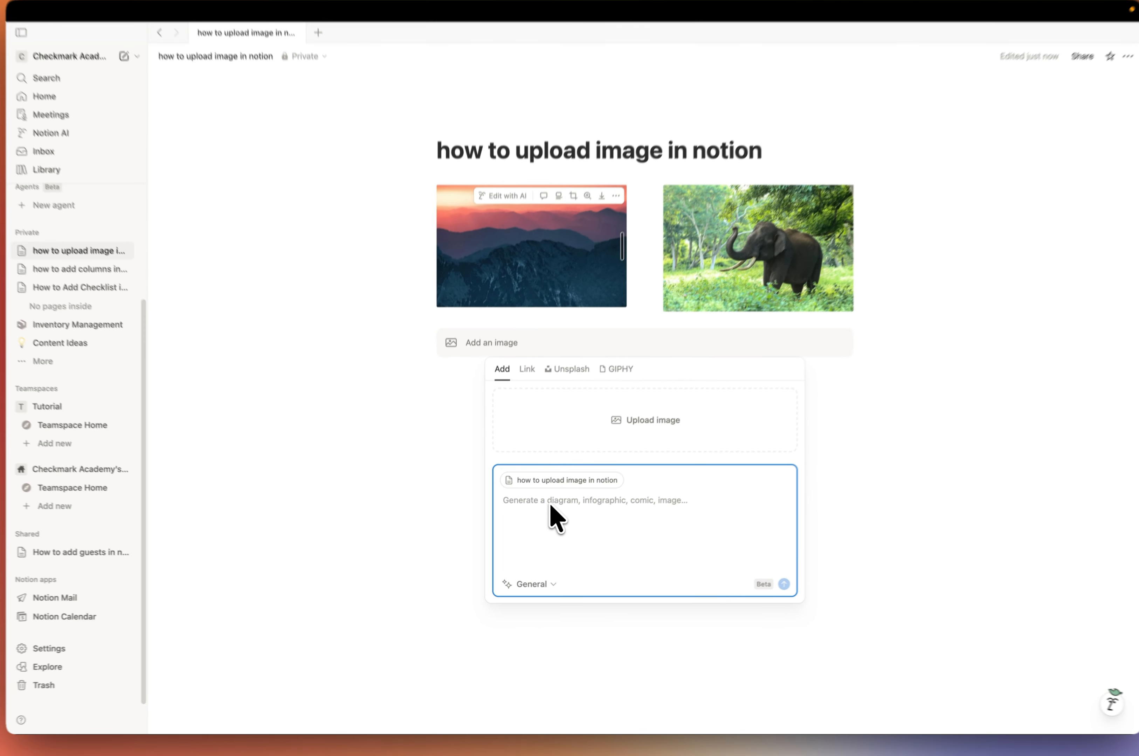
pyautogui.write('generate clean, labeled diagram with simple shapes clear arrows and minimal te')
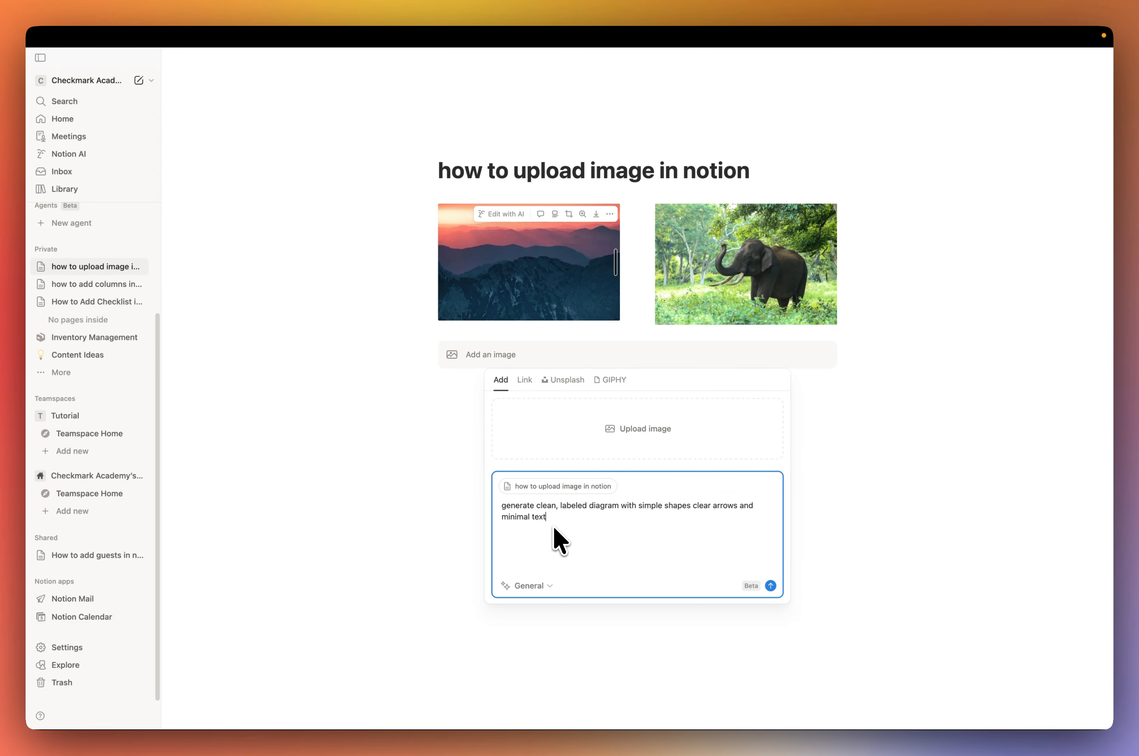
pyautogui.write('xt')
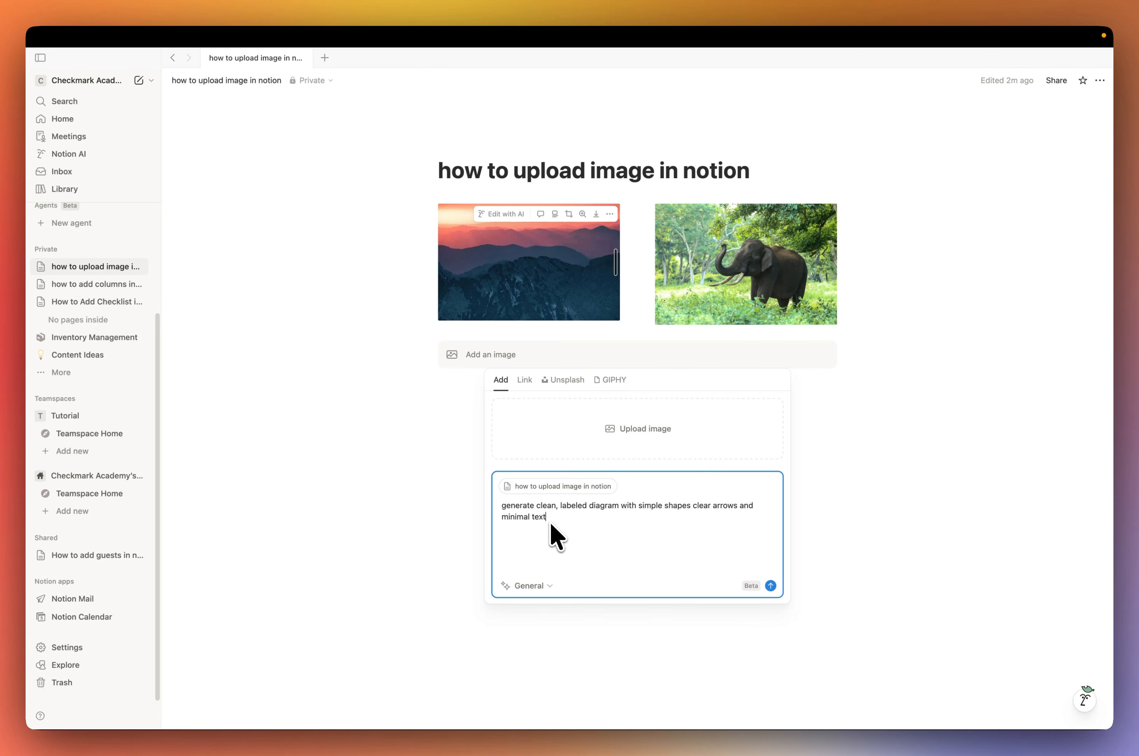
pyautogui.press('Return')
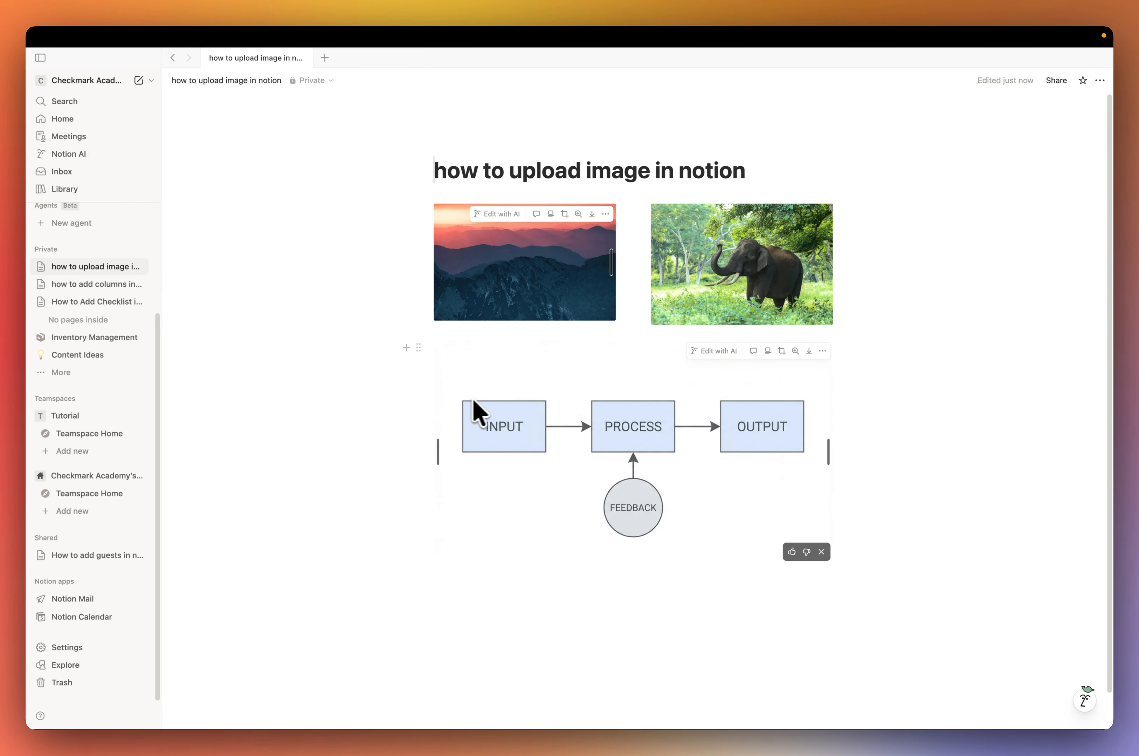
# Shrink the diagram to about half the content width and try to place it between the two photos.
pyautogui.moveTo(441, 450); pyautogui.dragTo(531, 478)
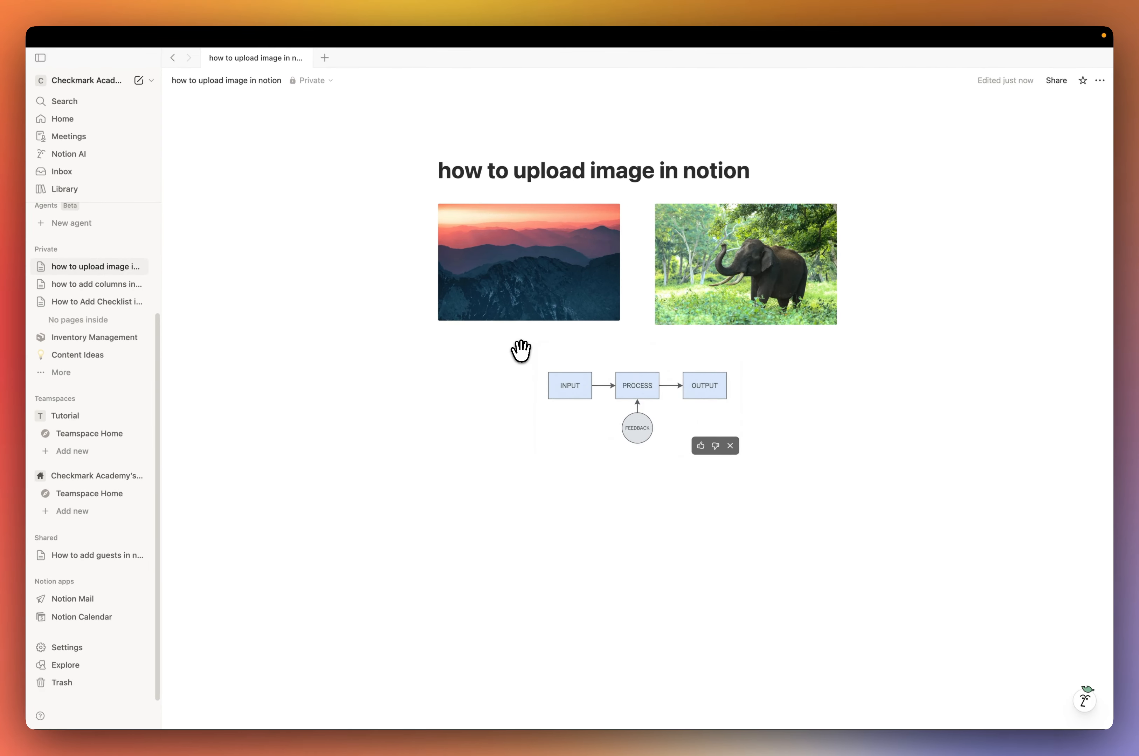
pyautogui.moveTo(521, 350); pyautogui.dragTo(634, 240)
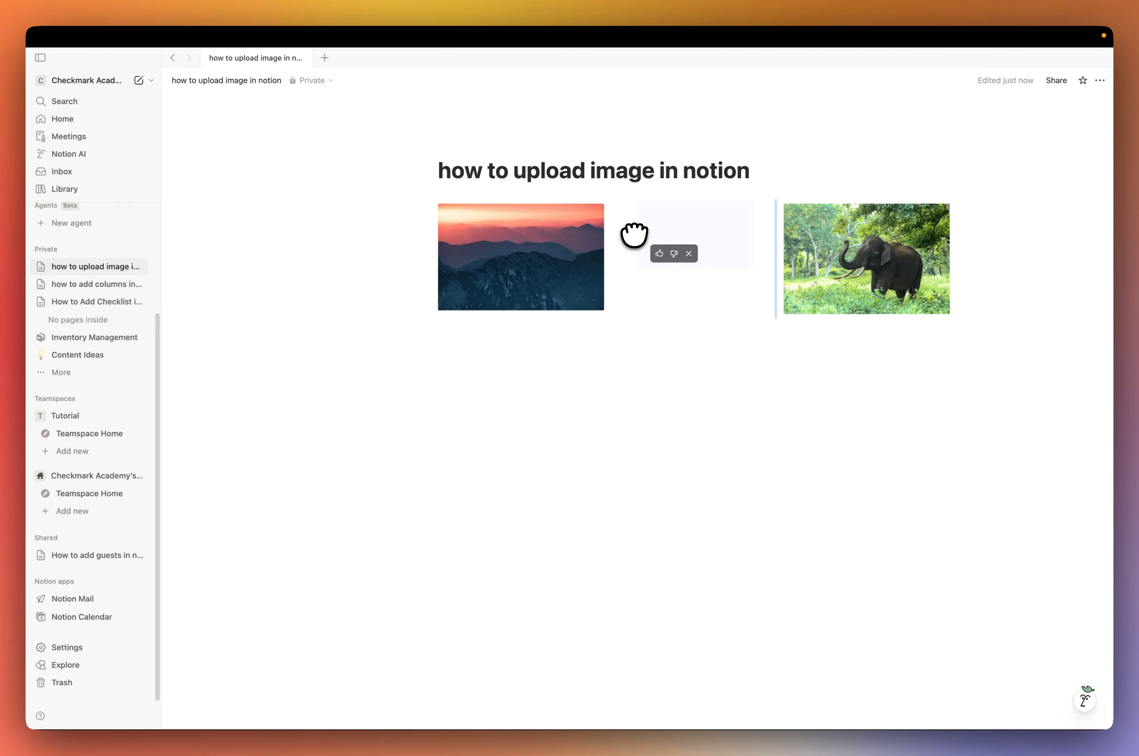
pyautogui.click(668, 317)
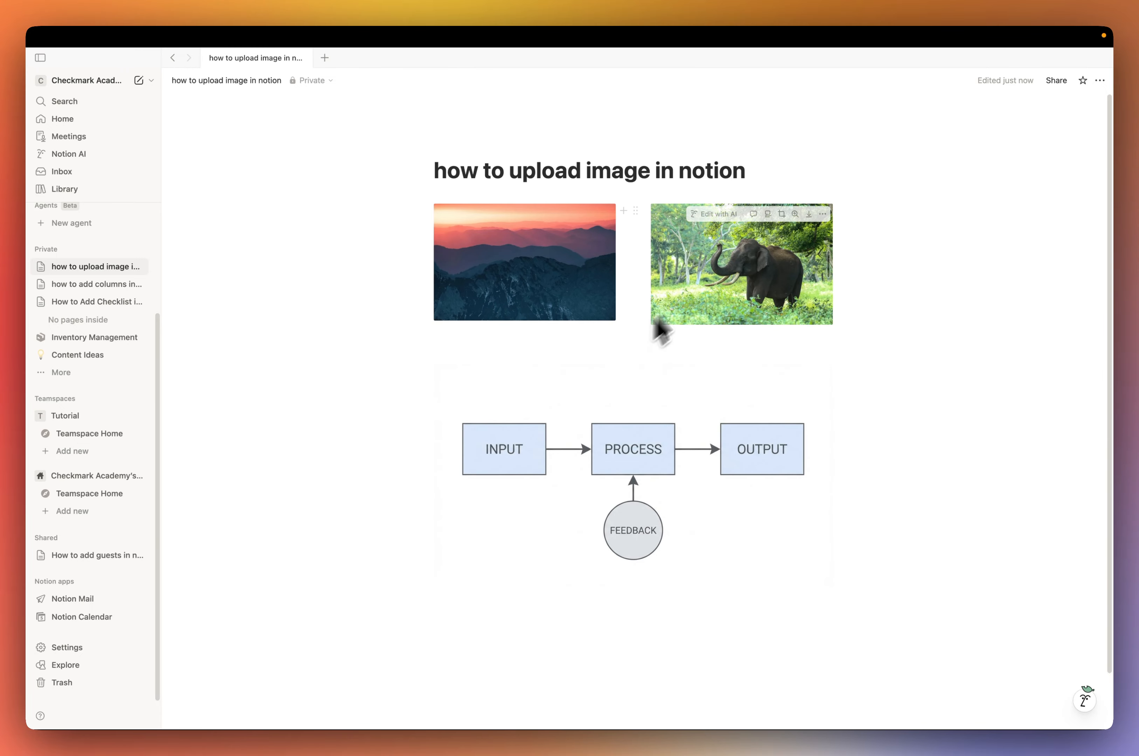
# Post the comment "elephant" on the elephant photo.
pyautogui.click(718, 260)
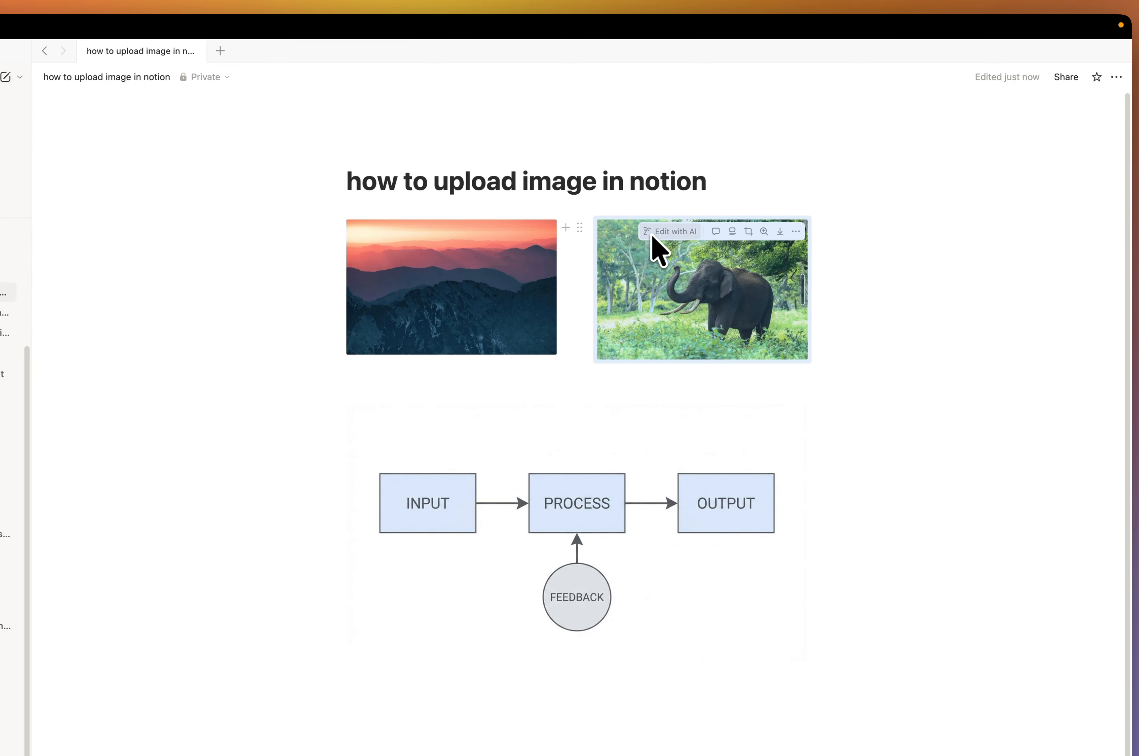
pyautogui.click(714, 233)
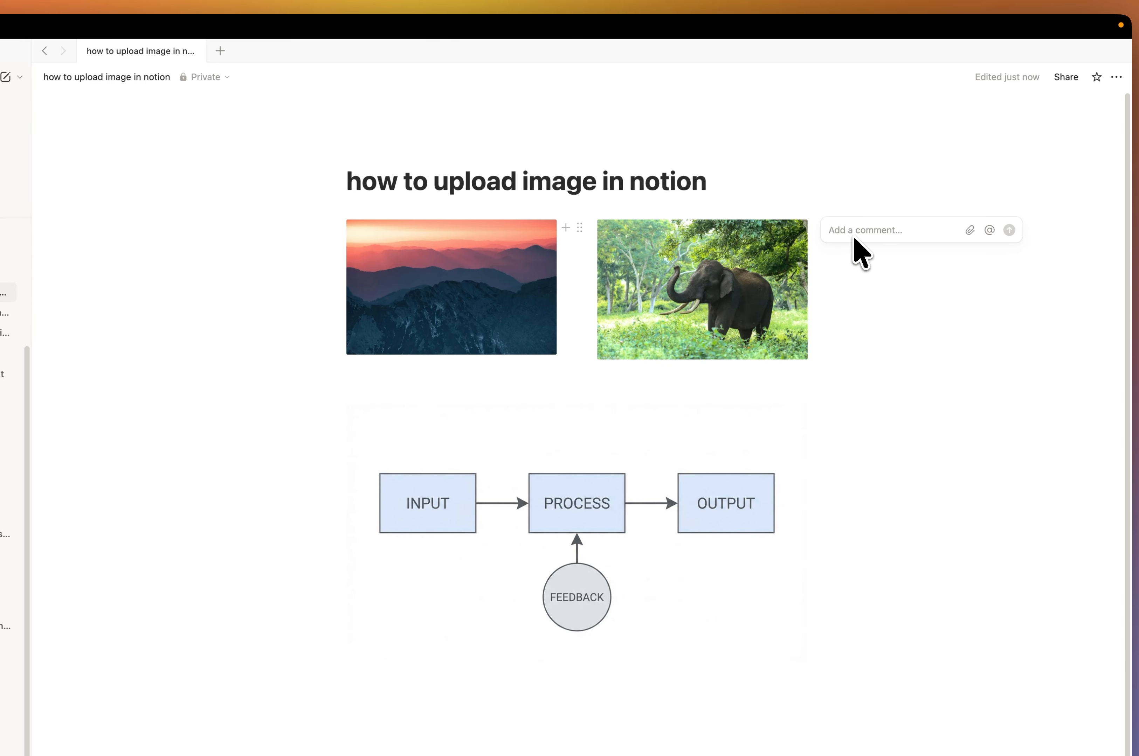
pyautogui.write('elepha')
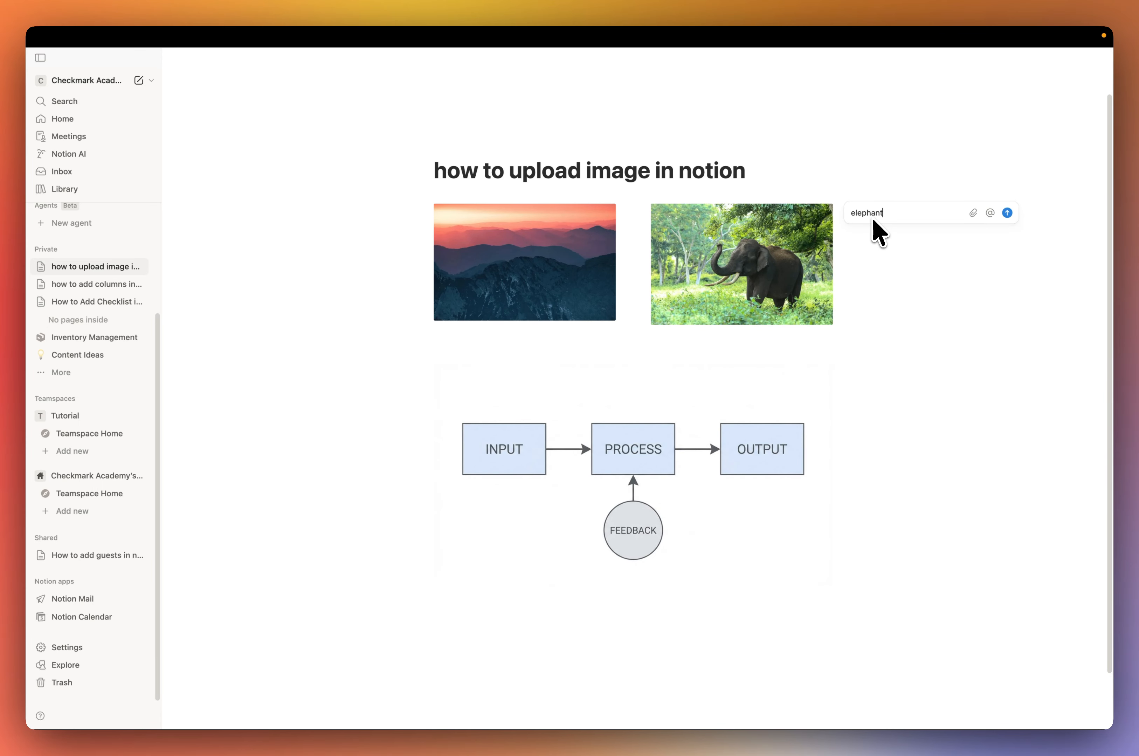
pyautogui.write('nt')
pyautogui.press('Return')
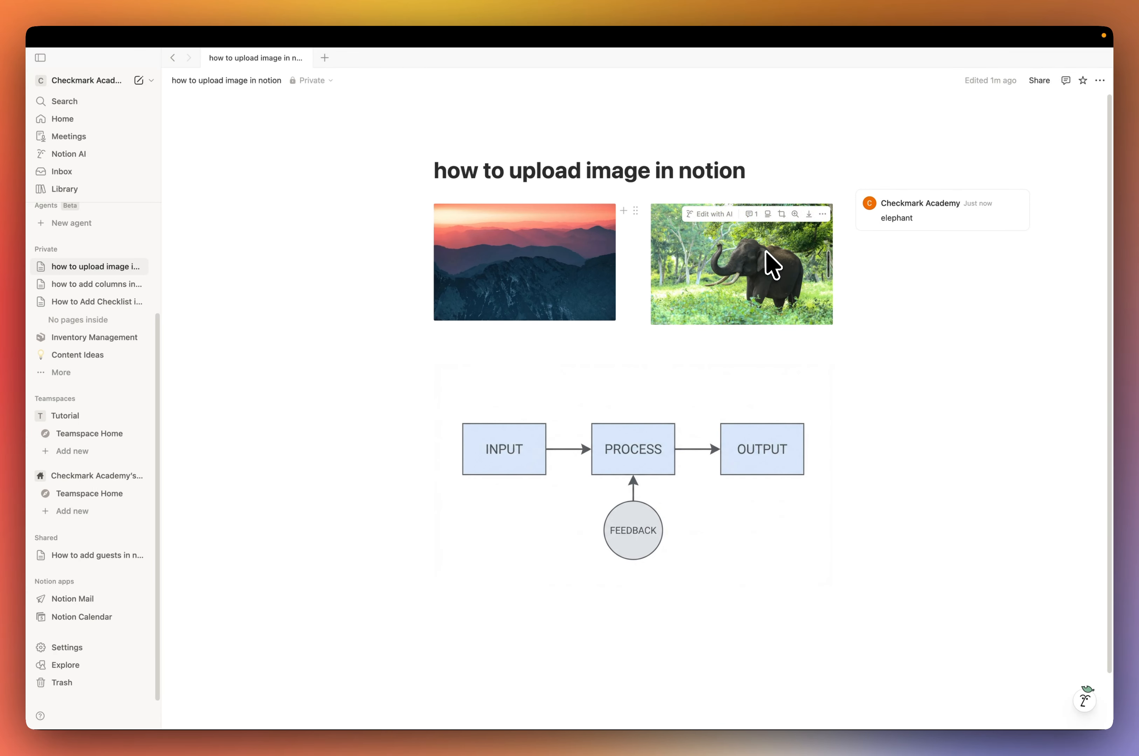
# Add the caption "elephant" under the elephant photo.
pyautogui.click(766, 215)
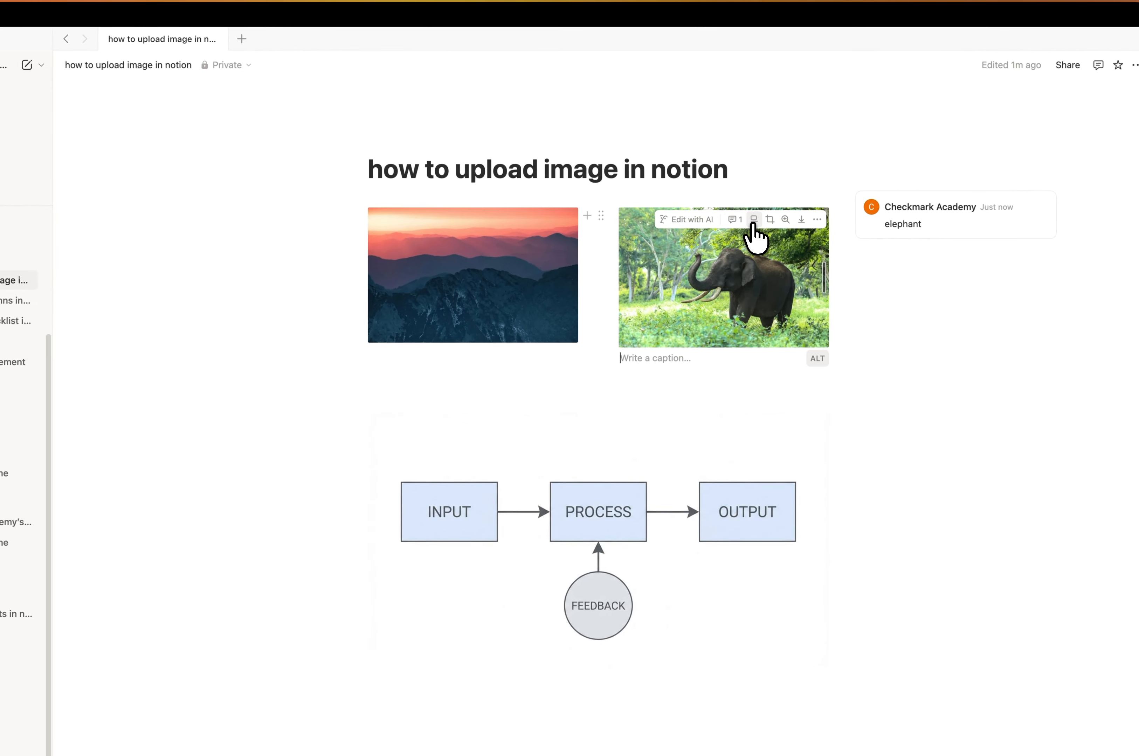
pyautogui.click(646, 362)
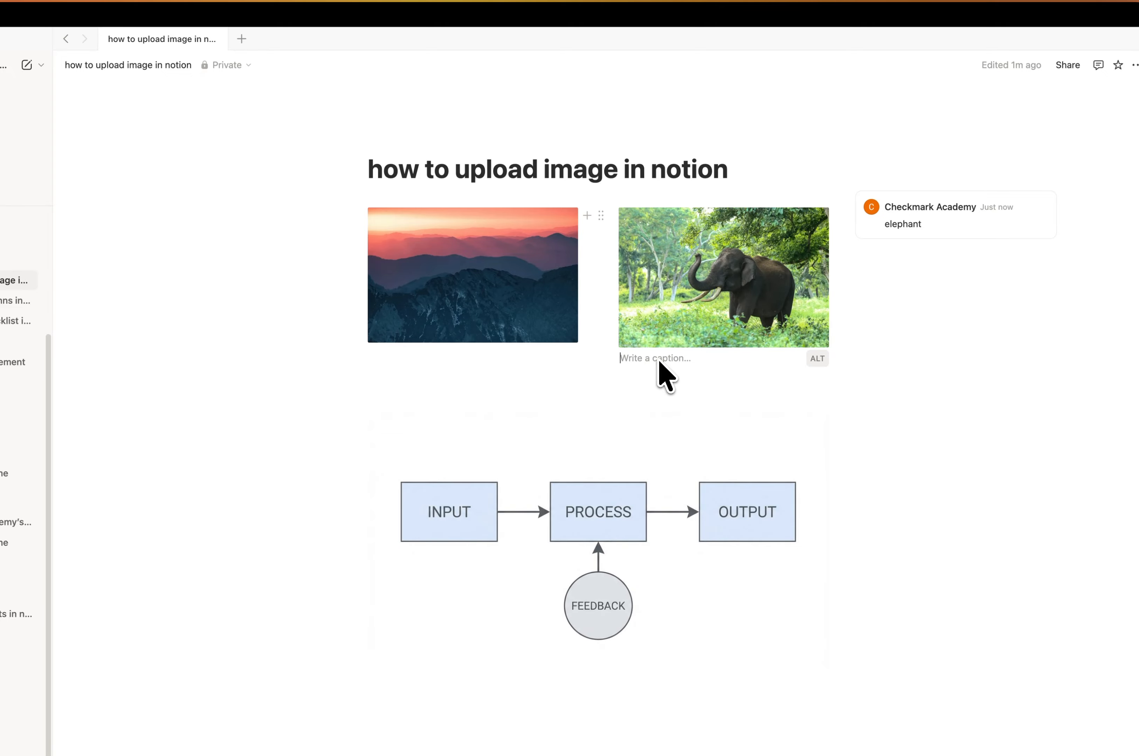
pyautogui.write('elephant')
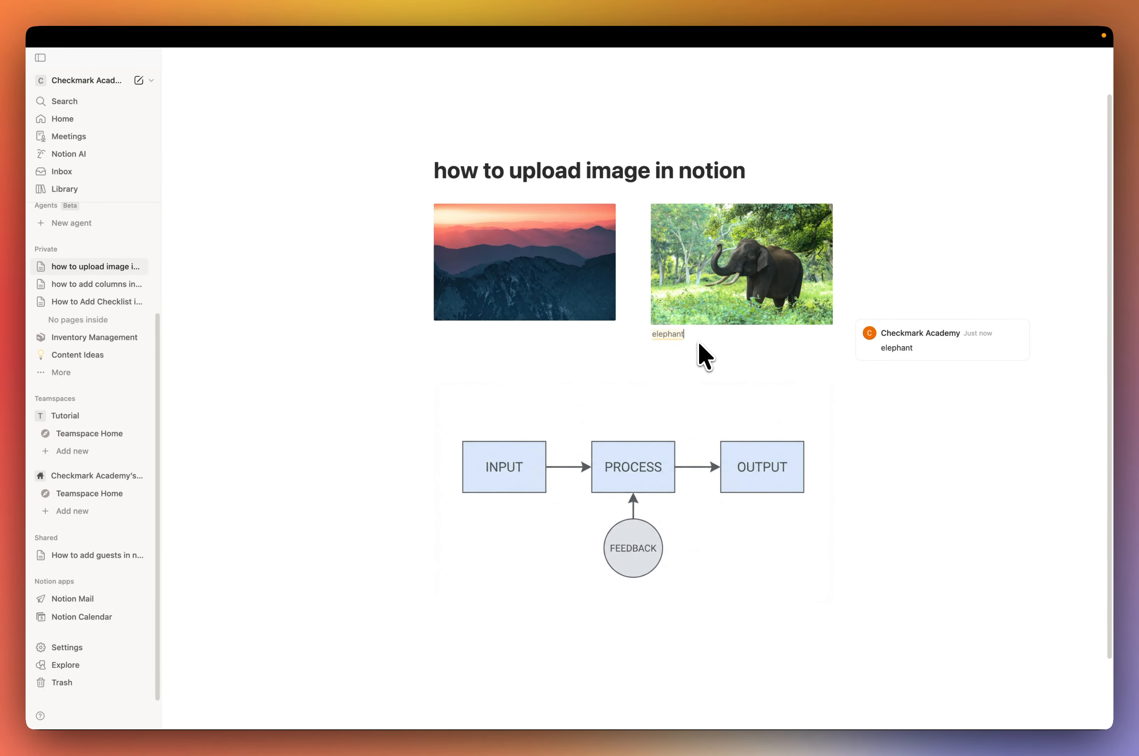
# Crop the elephant photo closely around the elephant, trimming all four sides, and save the crop.
pyautogui.press('Return')
pyautogui.moveTo(729, 276)
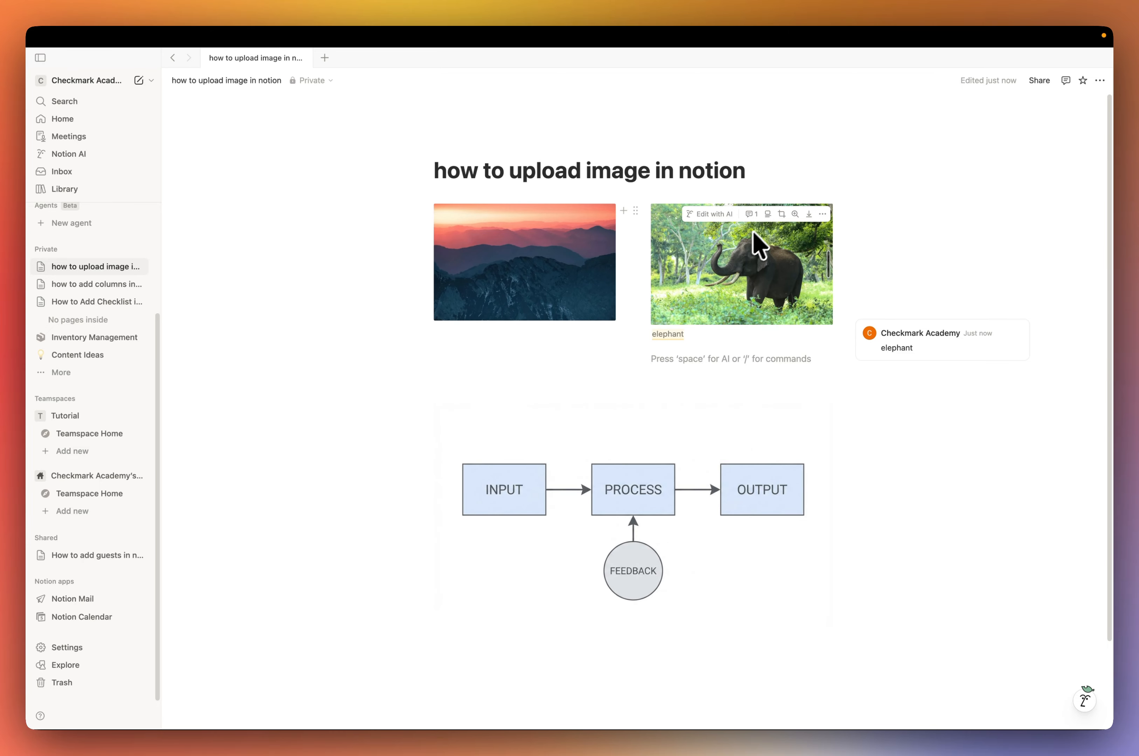
pyautogui.click(795, 214)
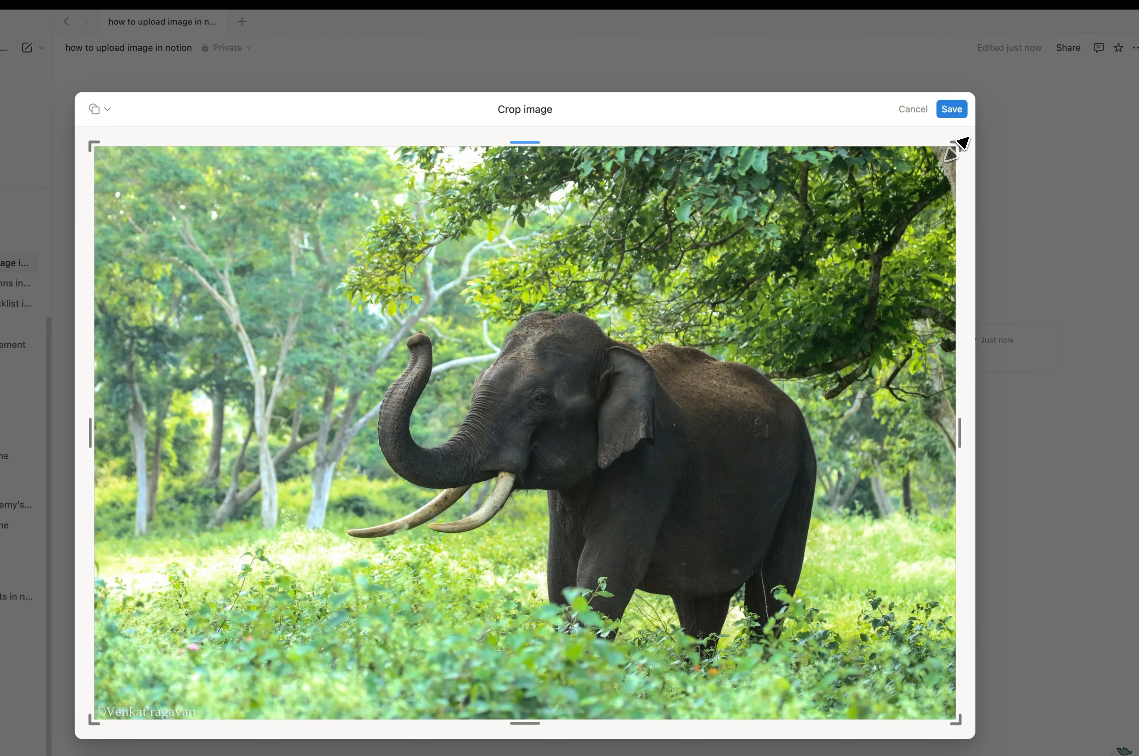
pyautogui.moveTo(961, 143); pyautogui.dragTo(823, 312)
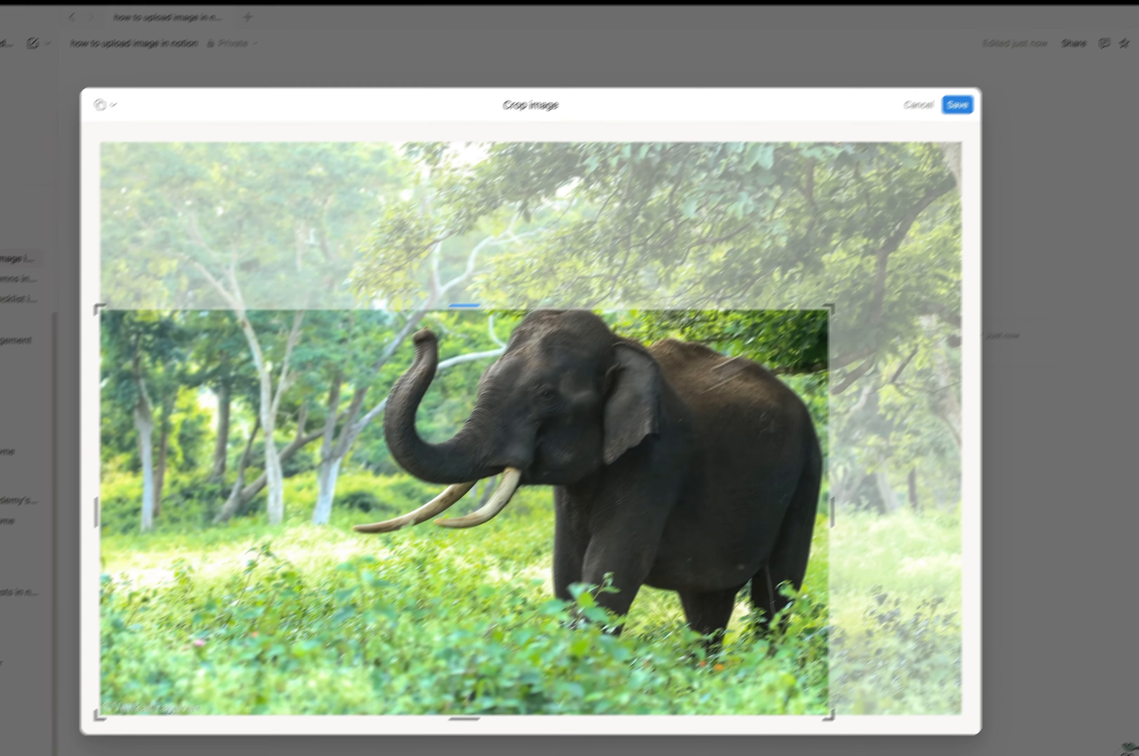
pyautogui.moveTo(94, 519); pyautogui.dragTo(351, 492)
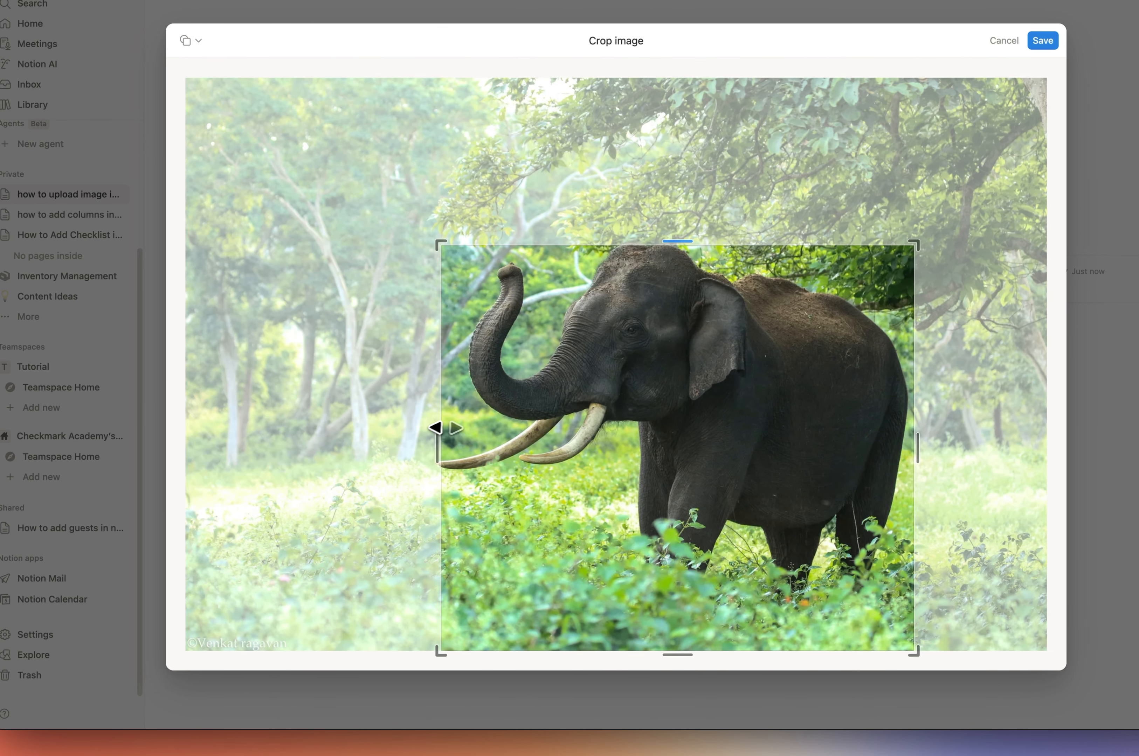
pyautogui.moveTo(445, 428); pyautogui.dragTo(439, 429)
pyautogui.moveTo(663, 665); pyautogui.dragTo(675, 600)
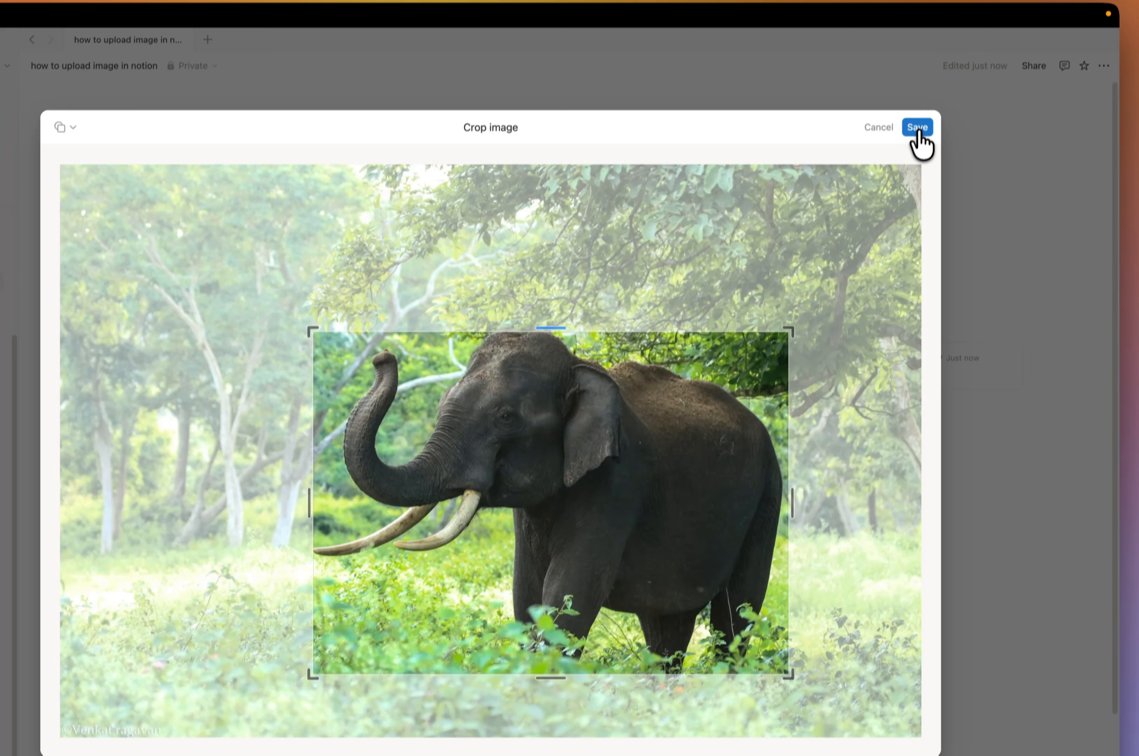
pyautogui.click(916, 129)
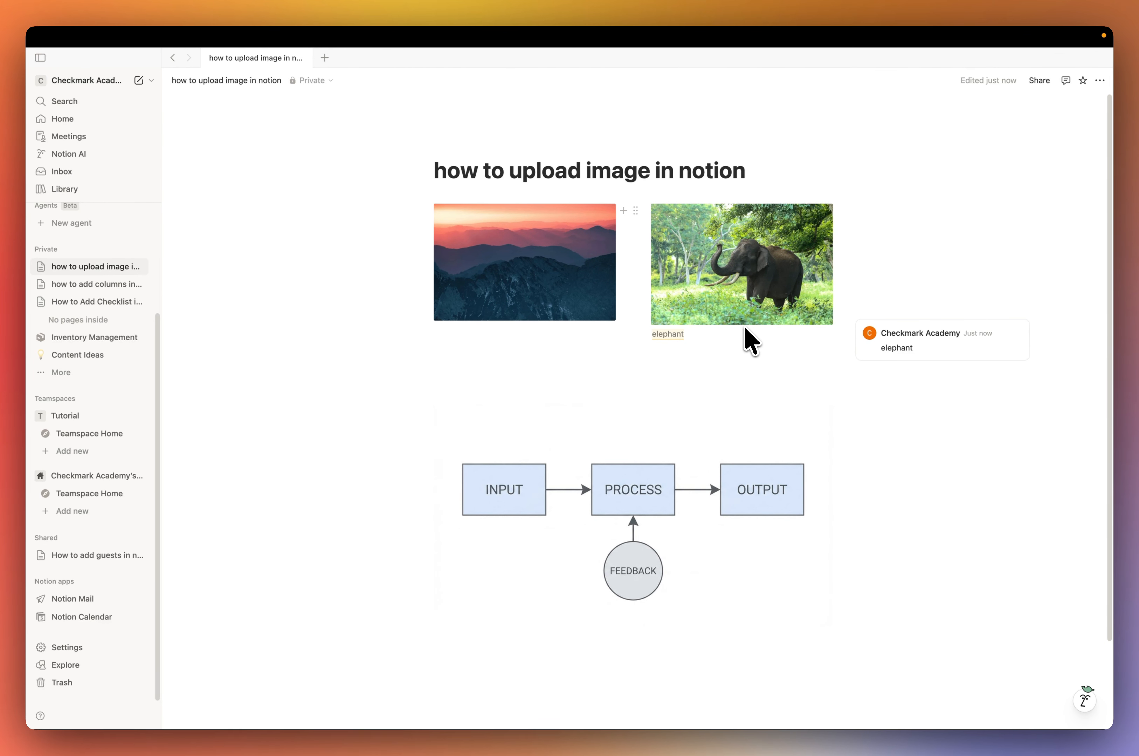
# Examine the actions available for the cropped elephant photo, including its additional image options.
pyautogui.moveTo(744, 257)
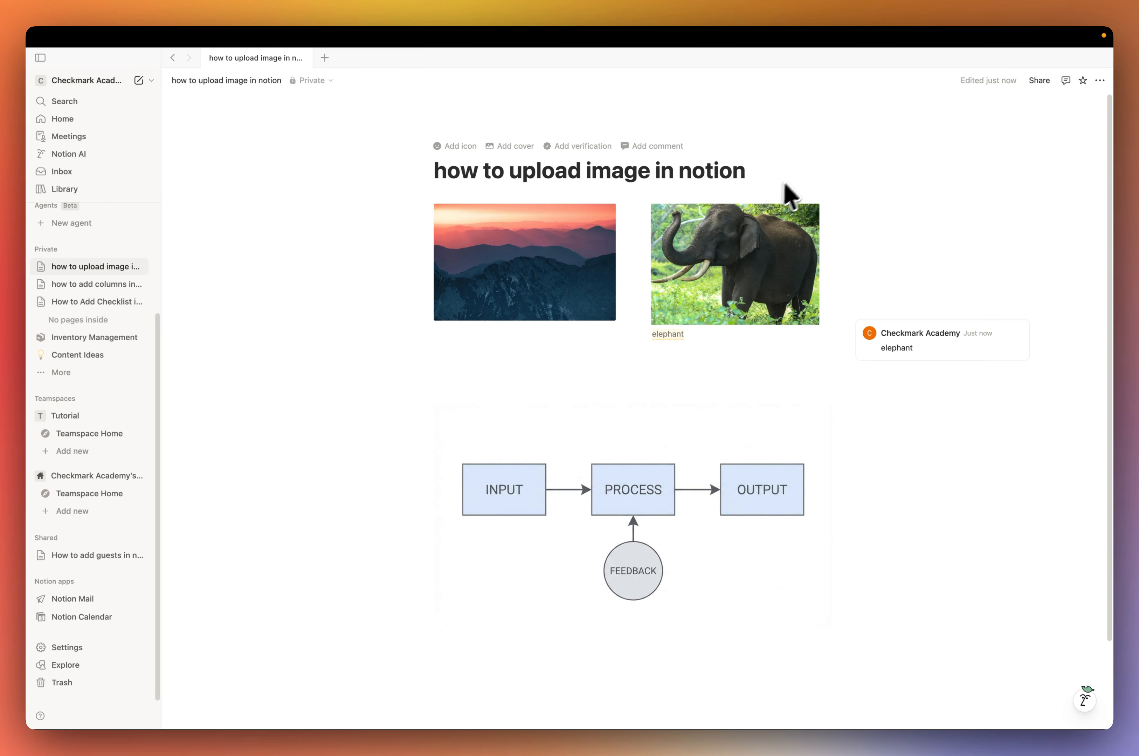
pyautogui.moveTo(770, 234)
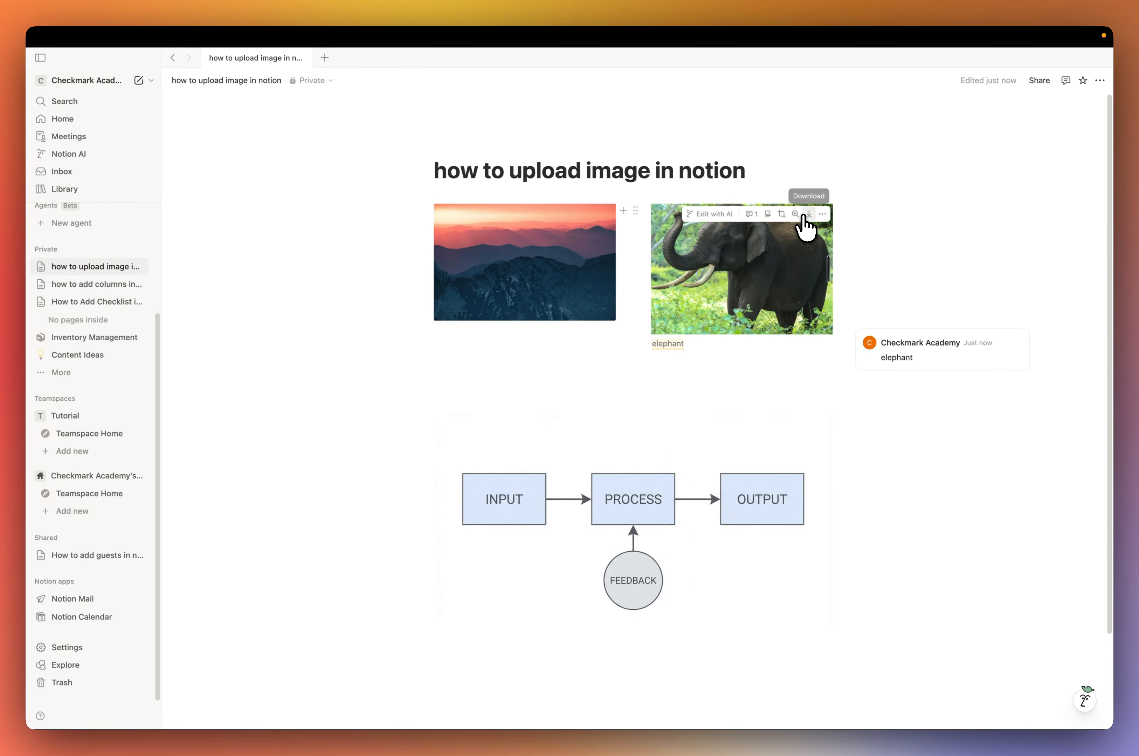
pyautogui.click(822, 215)
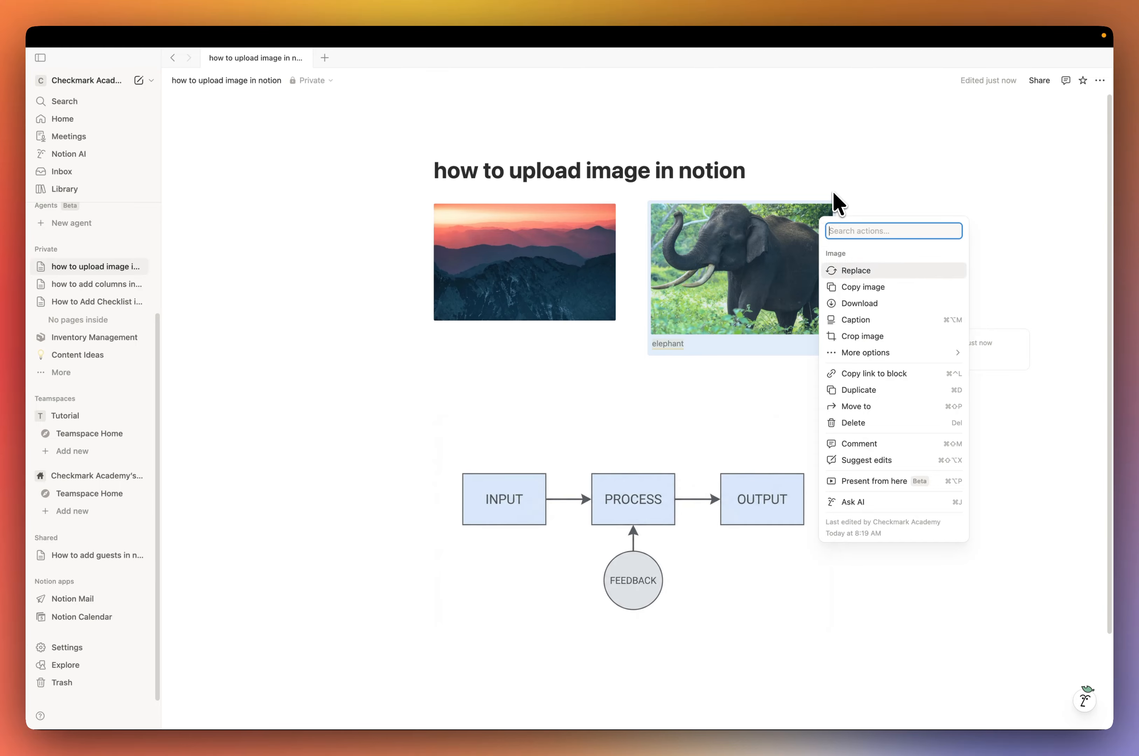
pyautogui.click(837, 201)
pyautogui.click(823, 215)
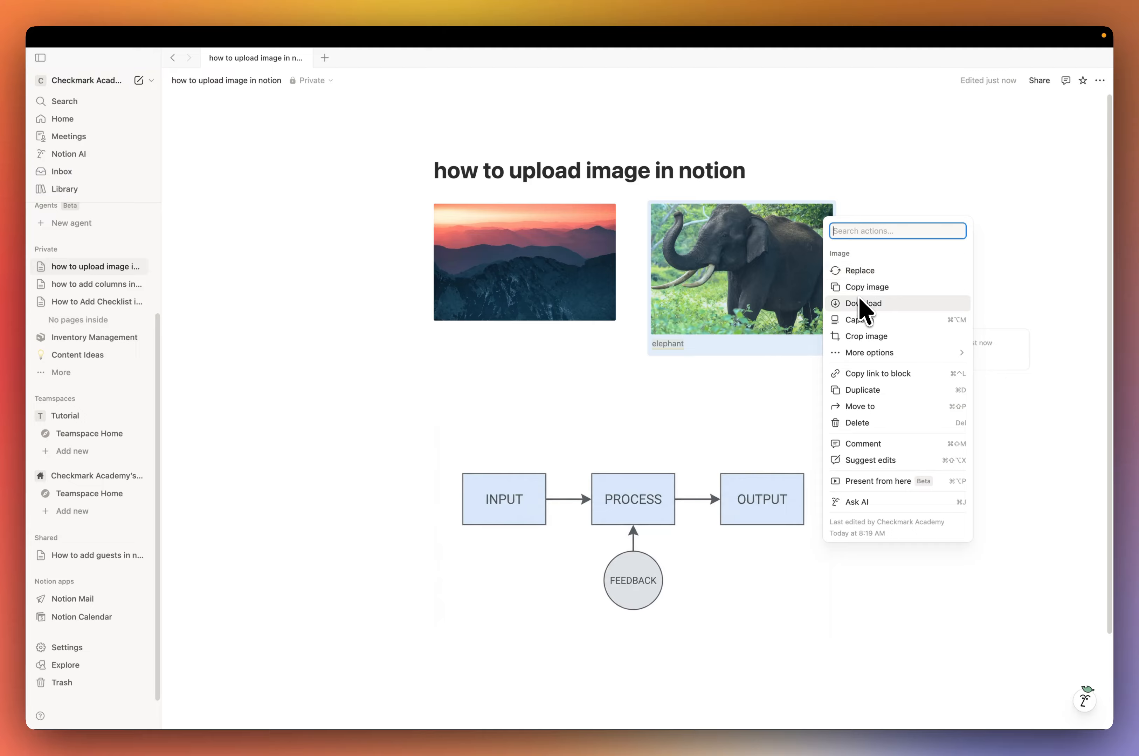
pyautogui.moveTo(865, 352)
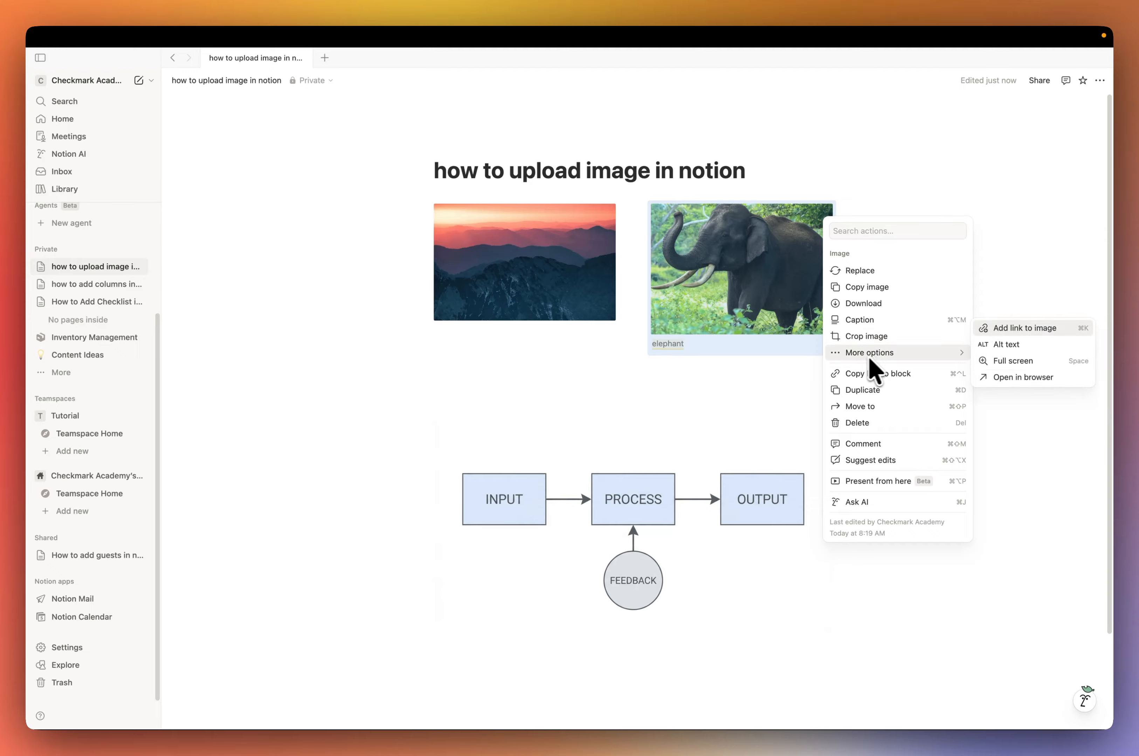